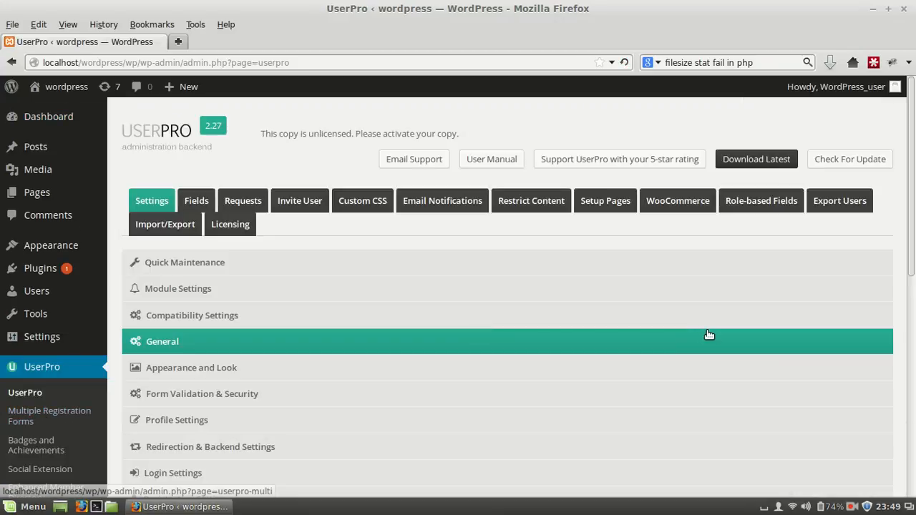
Open UserPro's Linkedin Integration settings and set Allow linkedin Social Connect to Yes
{"action": "left_click_drag", "start_coordinate": [913, 250], "coordinate": [914, 398]}
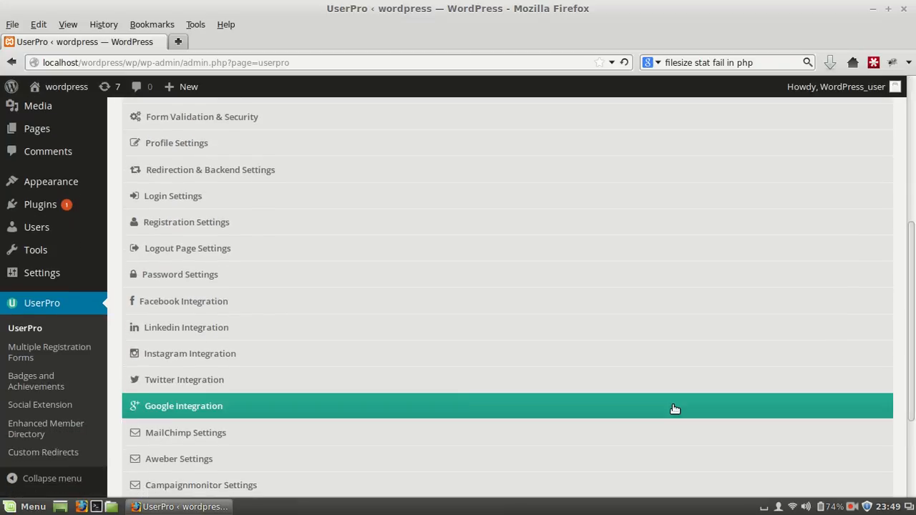
{"action": "left_click", "coordinate": [220, 329]}
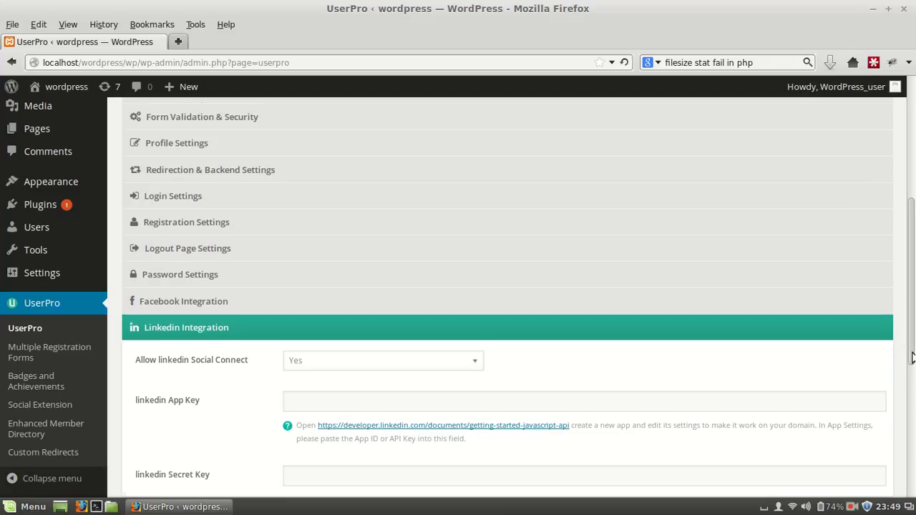
{"action": "scroll", "coordinate": [913, 356], "scroll_direction": "down", "scroll_amount": 2}
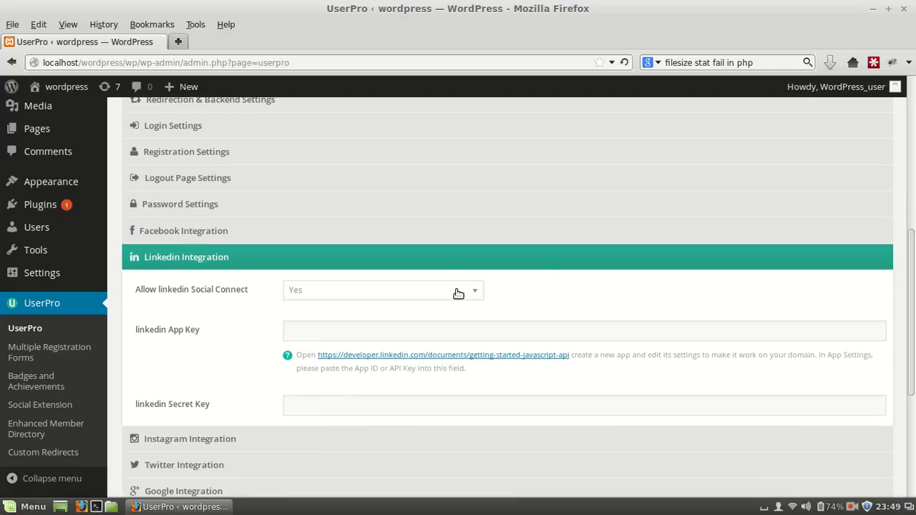
{"action": "left_click", "coordinate": [458, 294]}
{"action": "left_click", "coordinate": [454, 309]}
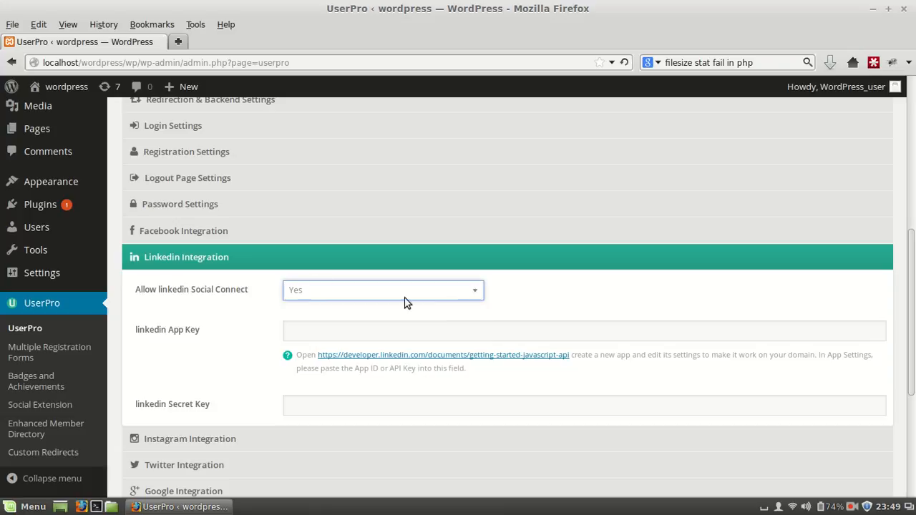
{"action": "mouse_move", "coordinate": [71, 273]}
{"action": "left_click", "coordinate": [852, 507]}
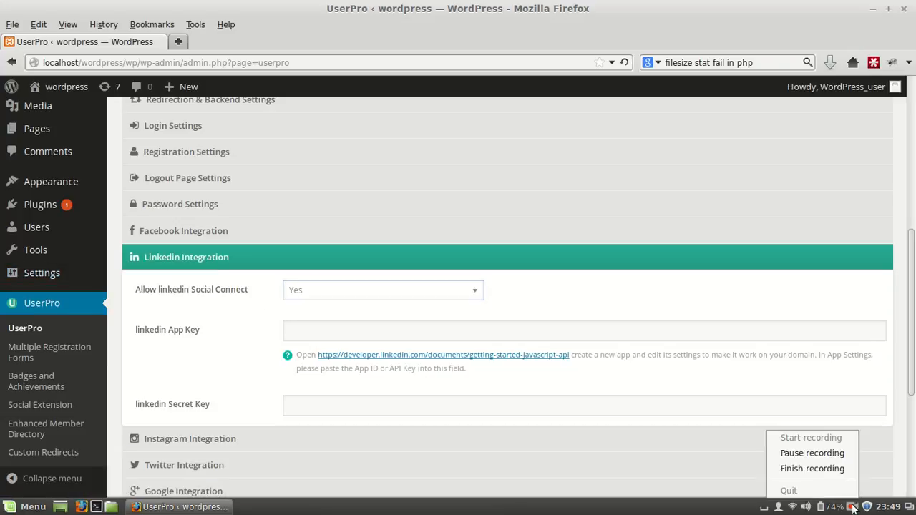
{"action": "left_click", "coordinate": [822, 458]}
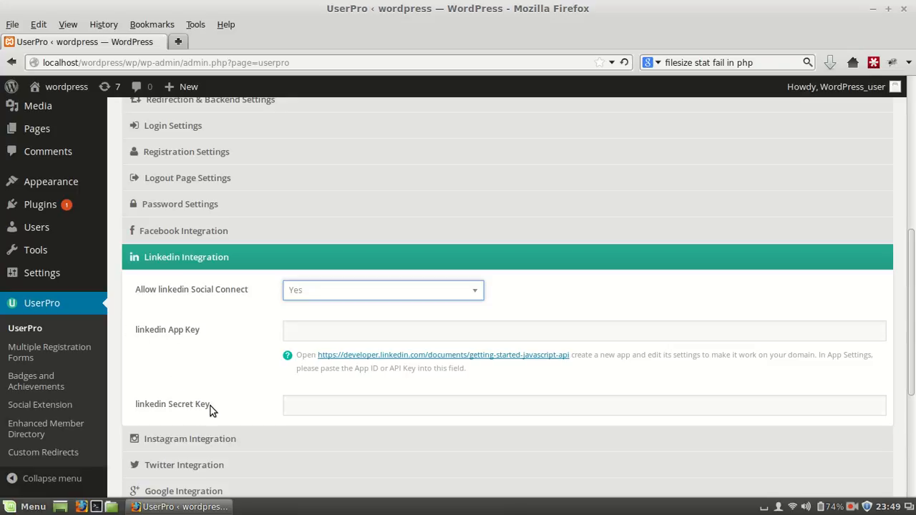
Open the LinkedIn developer link from the App Key hint in a new tab and go to My Apps
{"action": "right_click", "coordinate": [401, 356]}
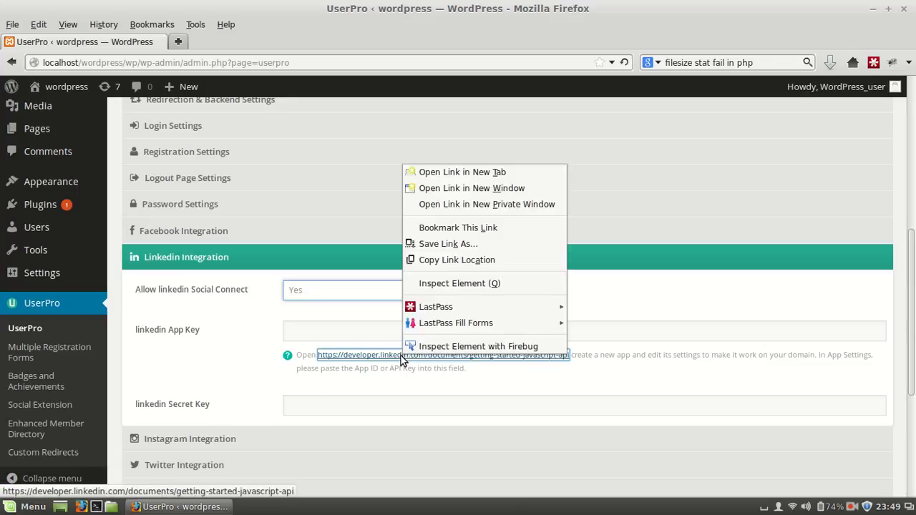
{"action": "left_click", "coordinate": [482, 172]}
{"action": "left_click", "coordinate": [261, 43]}
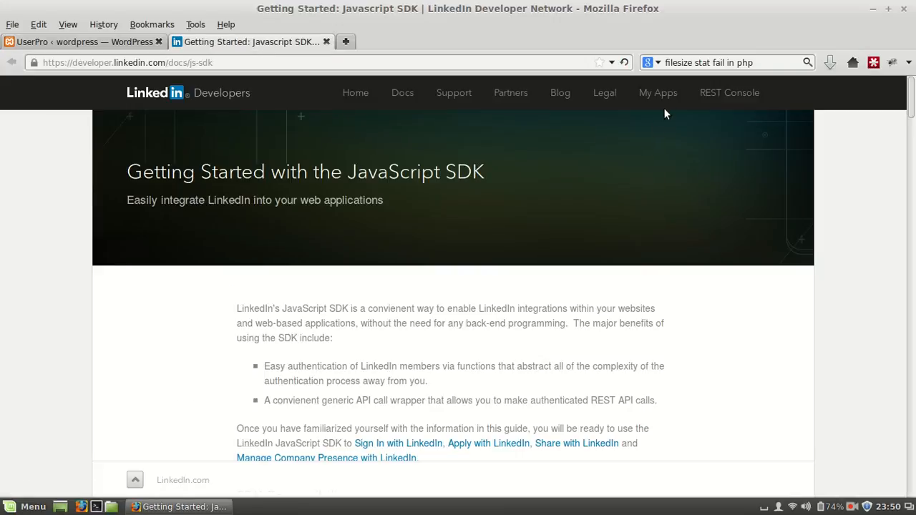
{"action": "left_click", "coordinate": [664, 95]}
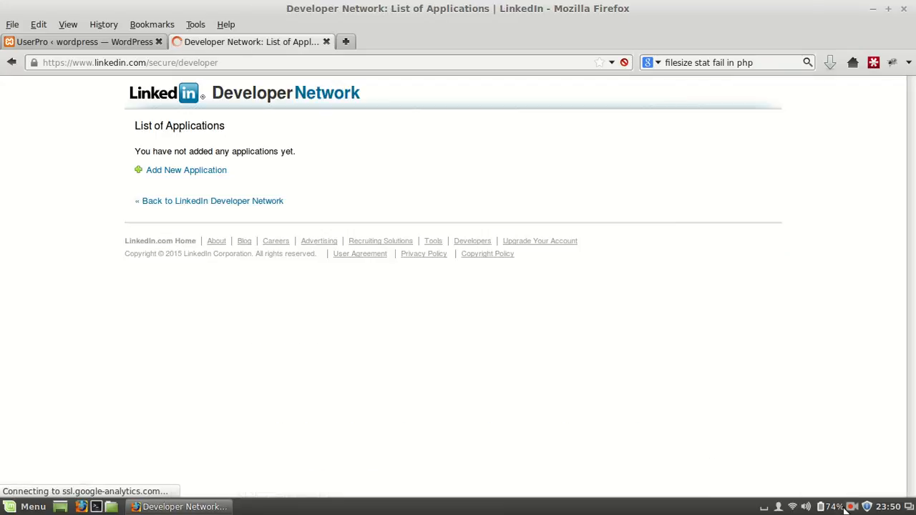
{"action": "left_click", "coordinate": [852, 507]}
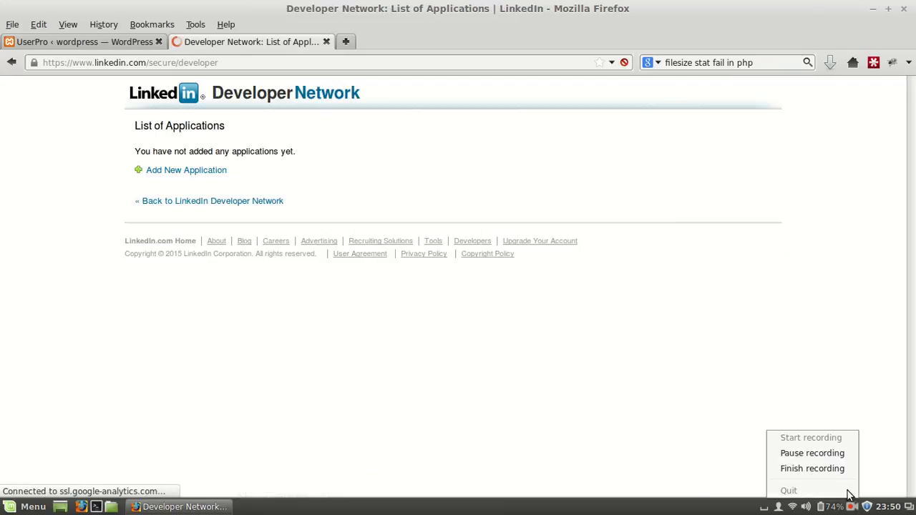
{"action": "left_click", "coordinate": [824, 455]}
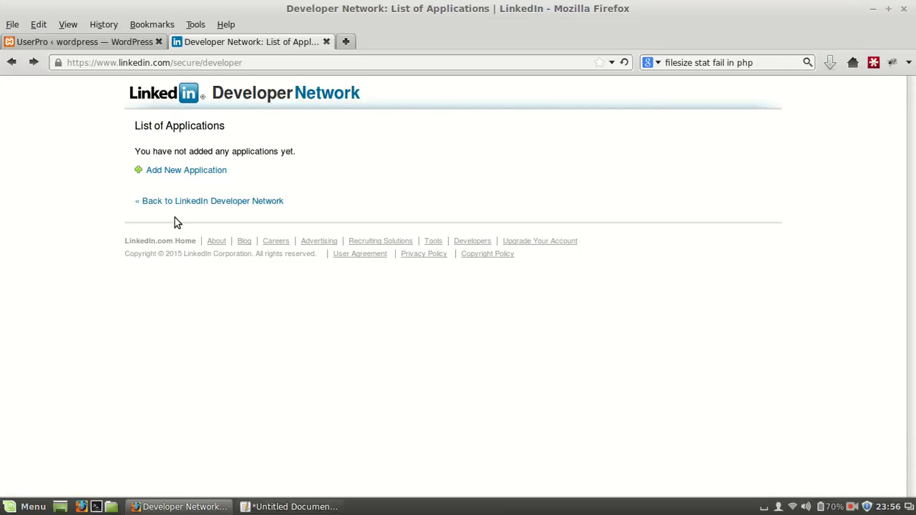
Start adding a new LinkedIn application, choosing New Company and entering "demo" as the company name
{"action": "left_click", "coordinate": [188, 177]}
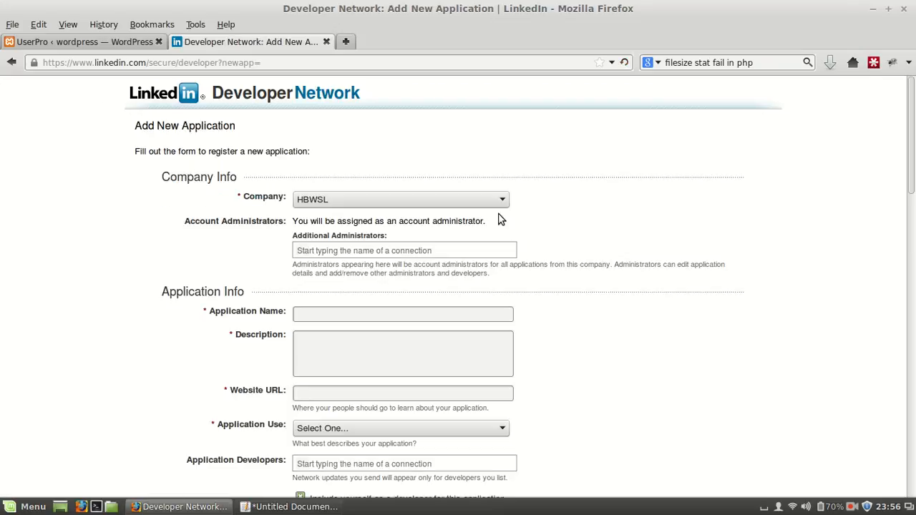
{"action": "left_click", "coordinate": [493, 202]}
{"action": "left_click", "coordinate": [473, 235]}
{"action": "left_click", "coordinate": [432, 228]}
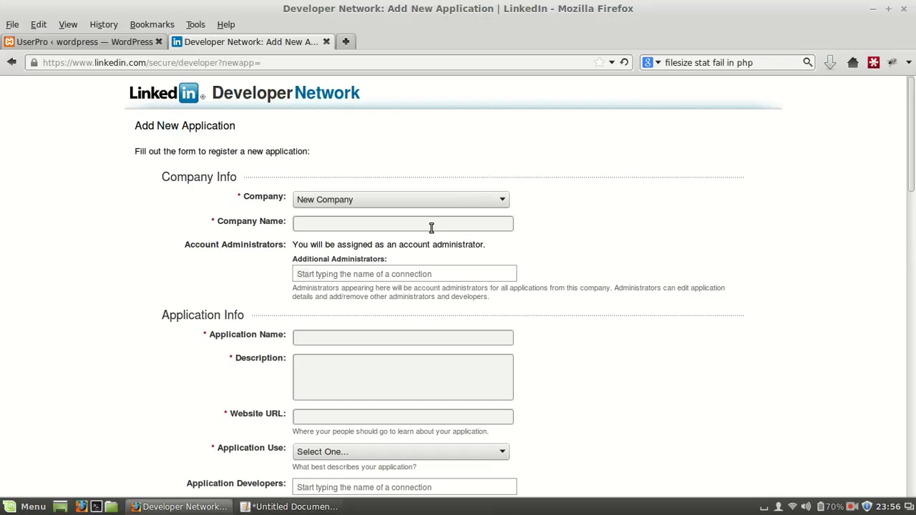
{"action": "type", "text": "demo"}
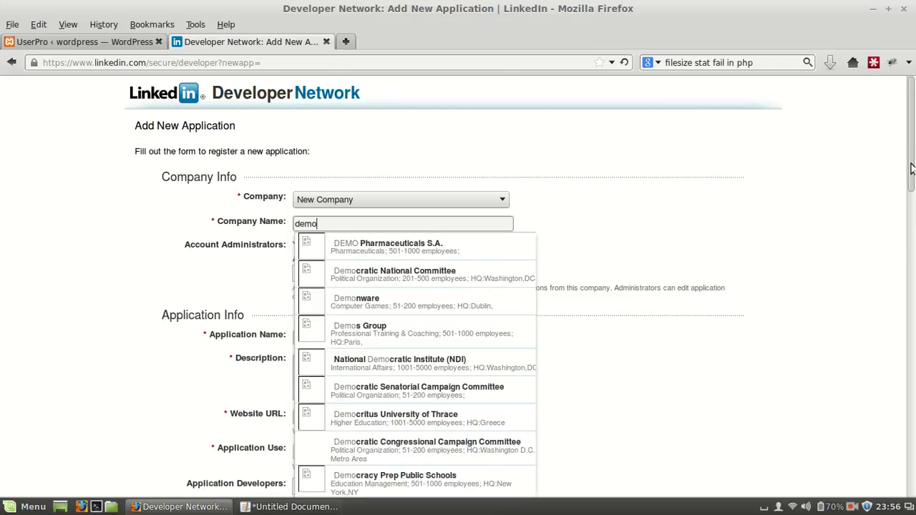
{"action": "scroll", "coordinate": [913, 186], "scroll_direction": "down", "scroll_amount": 2}
{"action": "left_click", "coordinate": [699, 150]}
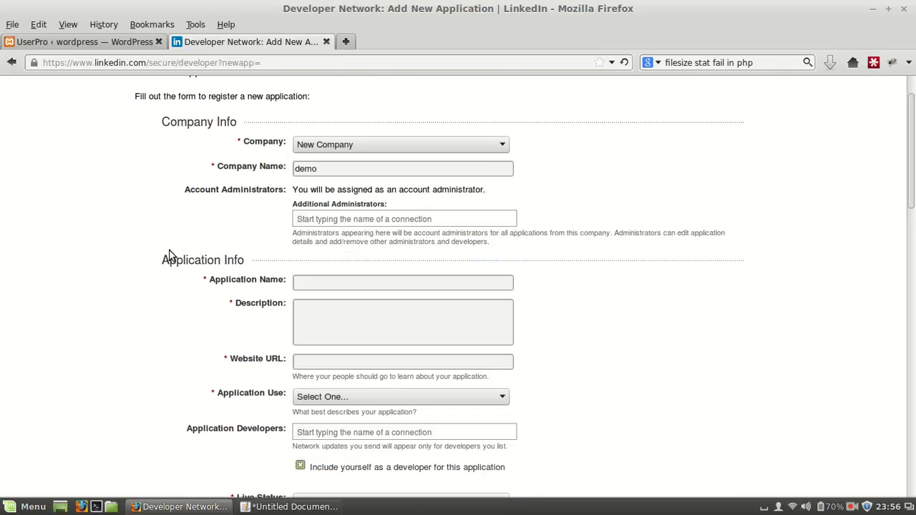
In Application Info, name the application "my_app" and enter the description "this is my app for demo"
{"action": "left_click_drag", "start_coordinate": [912, 208], "coordinate": [912, 238]}
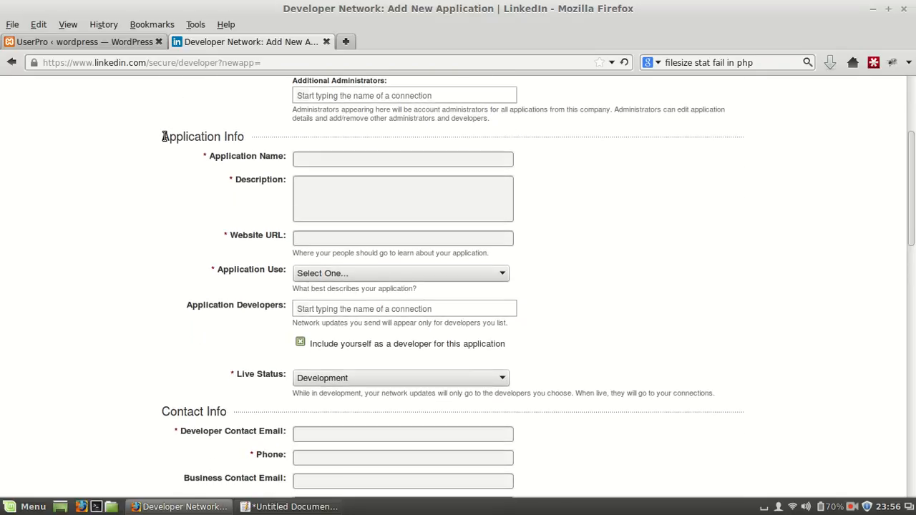
{"action": "left_click_drag", "start_coordinate": [162, 138], "coordinate": [244, 137]}
{"action": "left_click", "coordinate": [242, 136]}
{"action": "type", "text": "my_app"}
{"action": "left_click", "coordinate": [342, 202]}
{"action": "type", "text": "this is my app for demo"}
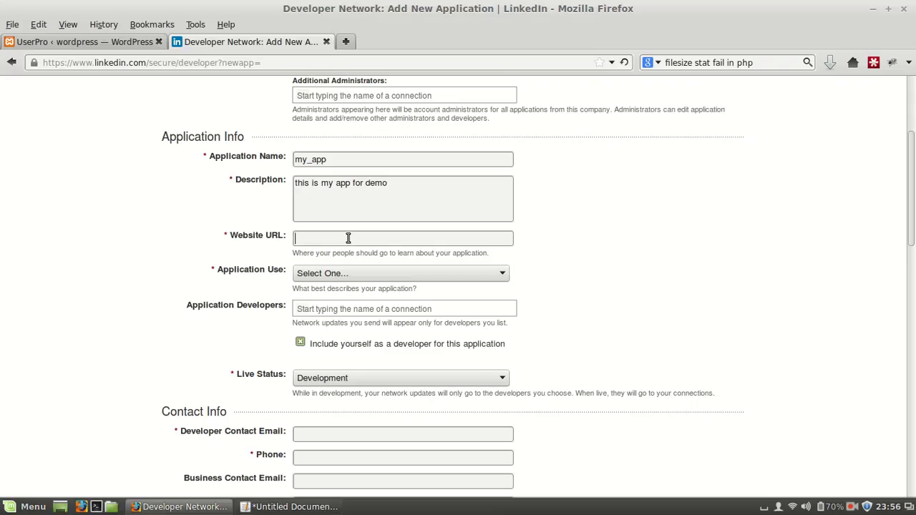
{"action": "left_click", "coordinate": [114, 43]}
{"action": "left_click_drag", "start_coordinate": [43, 62], "coordinate": [136, 63]}
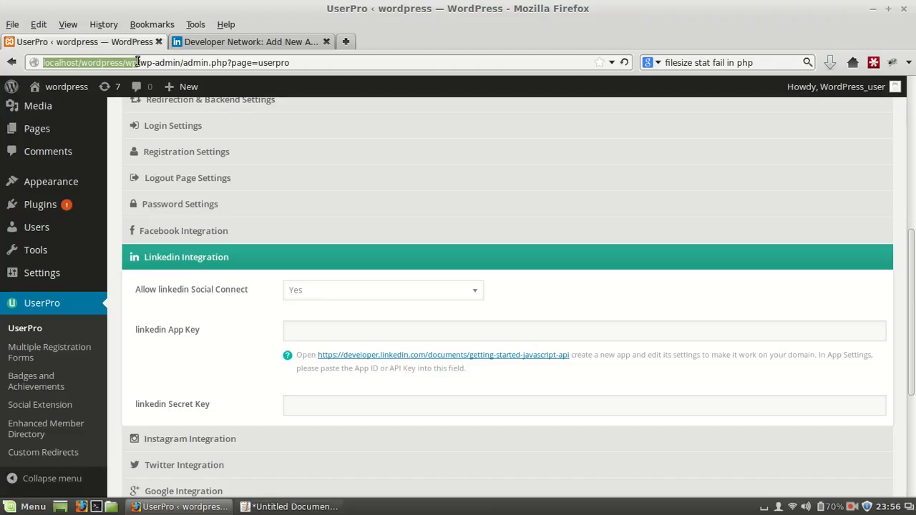
{"action": "left_click", "coordinate": [226, 41]}
{"action": "left_click", "coordinate": [322, 243]}
{"action": "type", "text": "http://localhost/wordpress/wp"}
{"action": "left_click", "coordinate": [582, 252]}
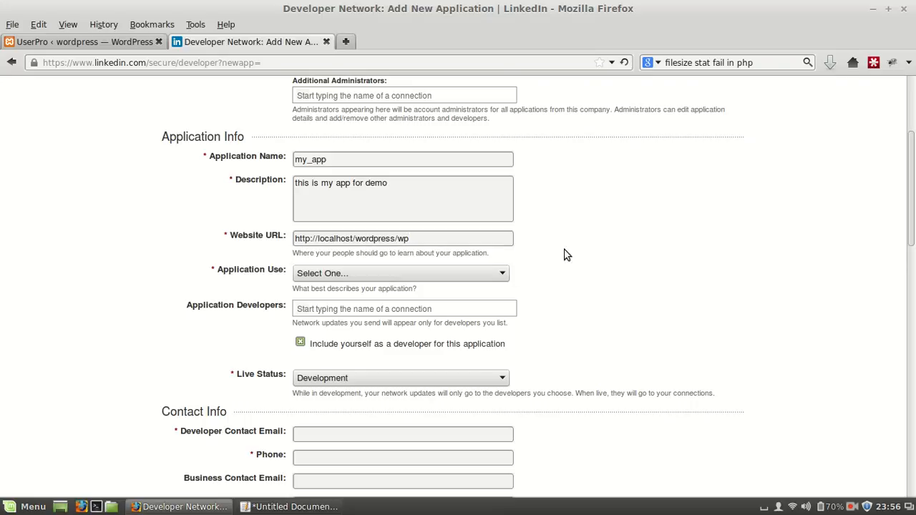
Set Application Use to Corporate IT Internal Use and Live Status to Live
{"action": "left_click", "coordinate": [490, 273]}
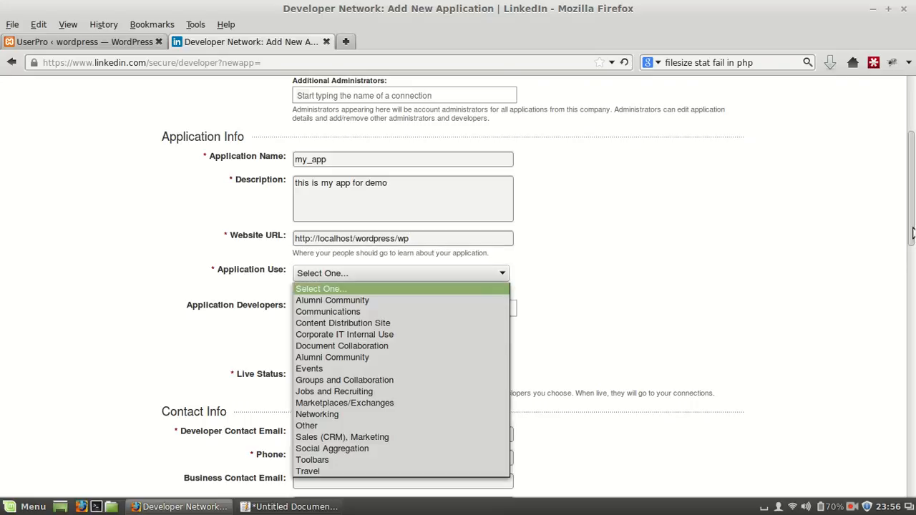
{"action": "left_click", "coordinate": [913, 233]}
{"action": "left_click_drag", "start_coordinate": [913, 233], "coordinate": [912, 267]}
{"action": "left_click", "coordinate": [495, 188]}
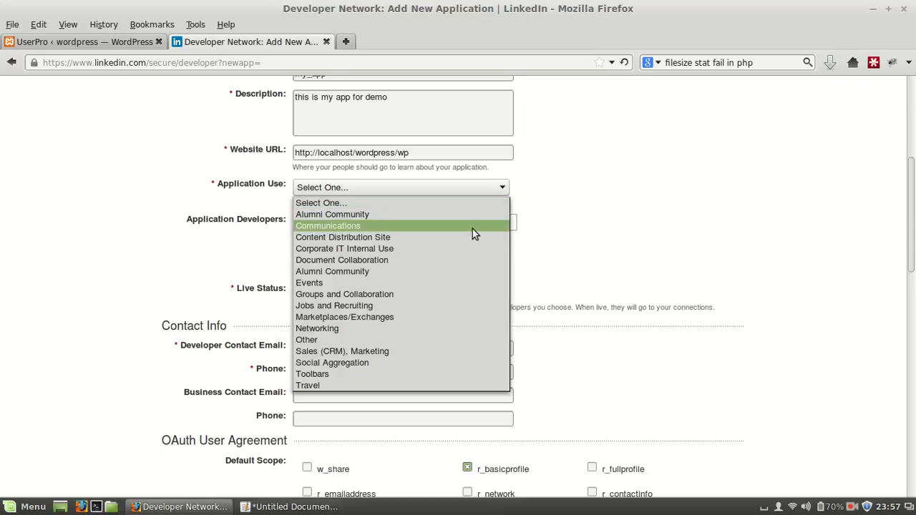
{"action": "left_click", "coordinate": [444, 249]}
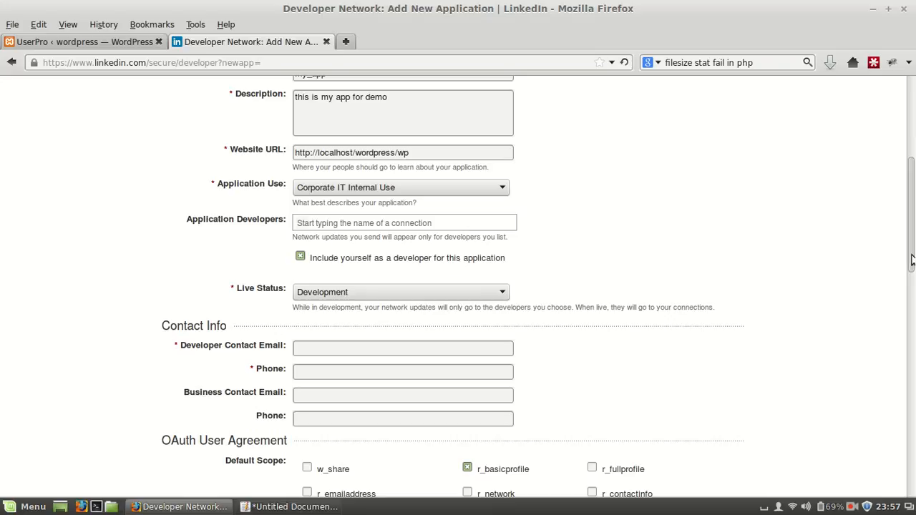
{"action": "scroll", "coordinate": [911, 260], "scroll_direction": "down", "scroll_amount": 3}
{"action": "left_click", "coordinate": [481, 197]}
{"action": "left_click", "coordinate": [453, 225]}
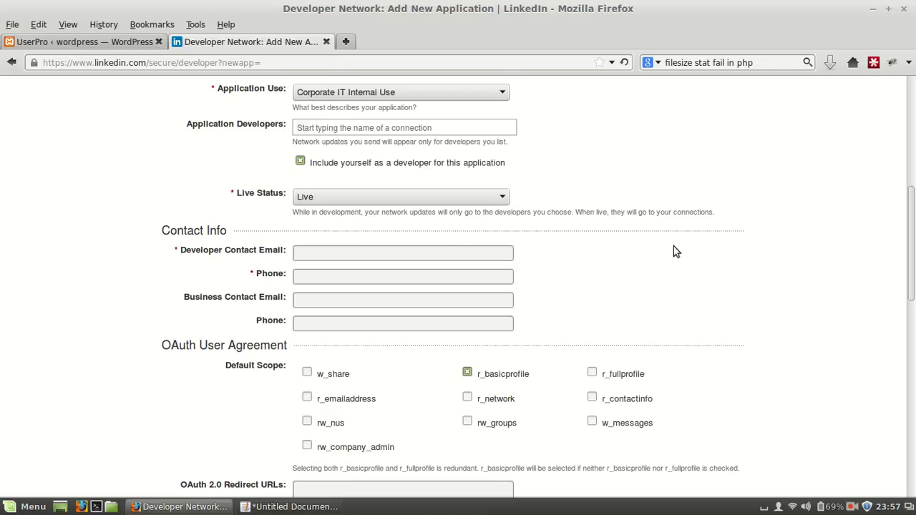
Fill in the required developer contact email and phone number under Contact Info
{"action": "scroll", "coordinate": [911, 232], "scroll_direction": "down", "scroll_amount": 3}
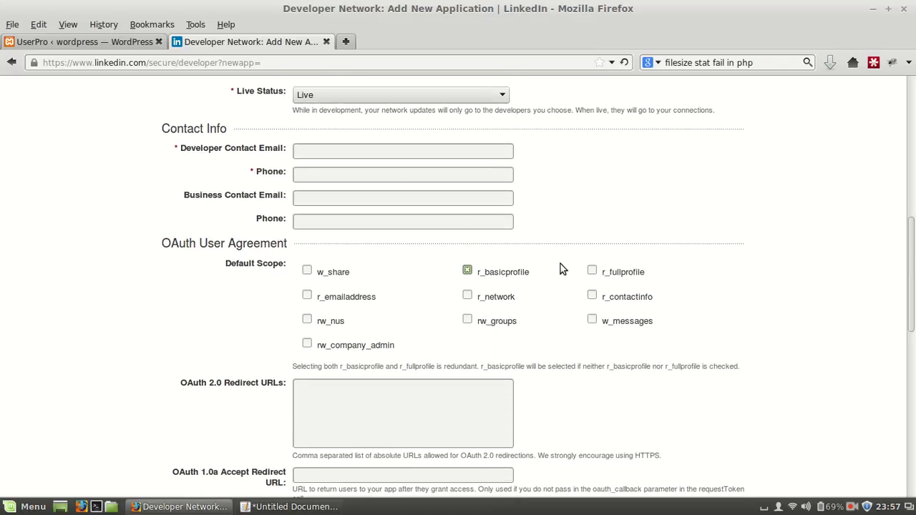
{"action": "left_click", "coordinate": [345, 150]}
{"action": "type", "text": "ab"}
{"action": "key", "text": "Down"}
{"action": "key", "text": "Return"}
{"action": "left_click", "coordinate": [371, 176]}
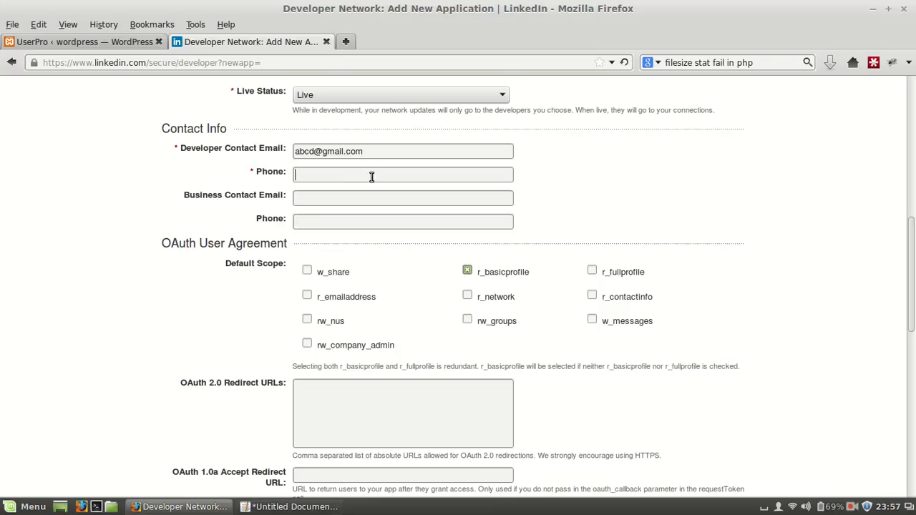
{"action": "type", "text": "856"}
{"action": "key", "text": "Down"}
{"action": "key", "text": "Return"}
Enable the r_emailaddress permission in the OAuth User Agreement's Default Scope
{"action": "scroll", "coordinate": [912, 228], "scroll_direction": "down", "scroll_amount": 2}
{"action": "left_click_drag", "start_coordinate": [173, 187], "coordinate": [302, 194]}
{"action": "left_click", "coordinate": [298, 190]}
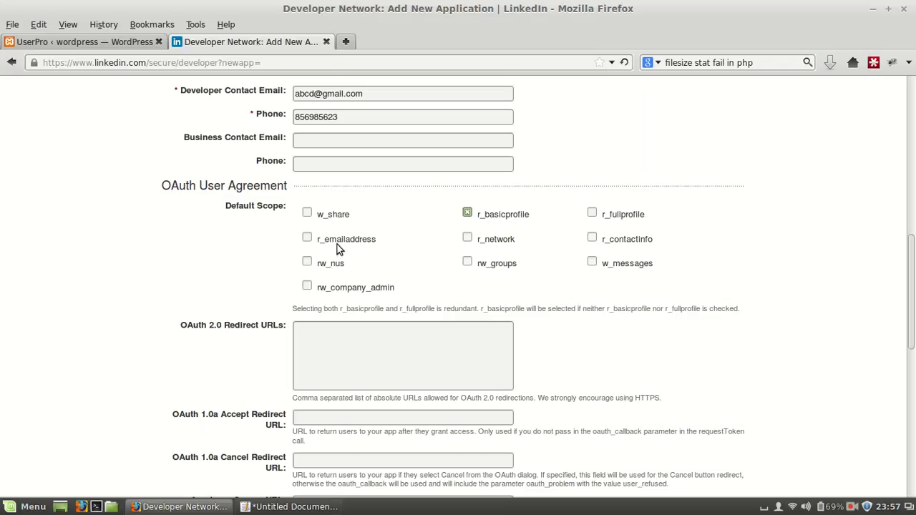
{"action": "left_click", "coordinate": [308, 238]}
Copy the linkedinAuth.php callback URL from the open gedit document into the application form's OAuth 2.0 Redirect URLs
{"action": "scroll", "coordinate": [912, 310], "scroll_direction": "down", "scroll_amount": 1}
{"action": "scroll", "coordinate": [912, 309], "scroll_direction": "down", "scroll_amount": 2}
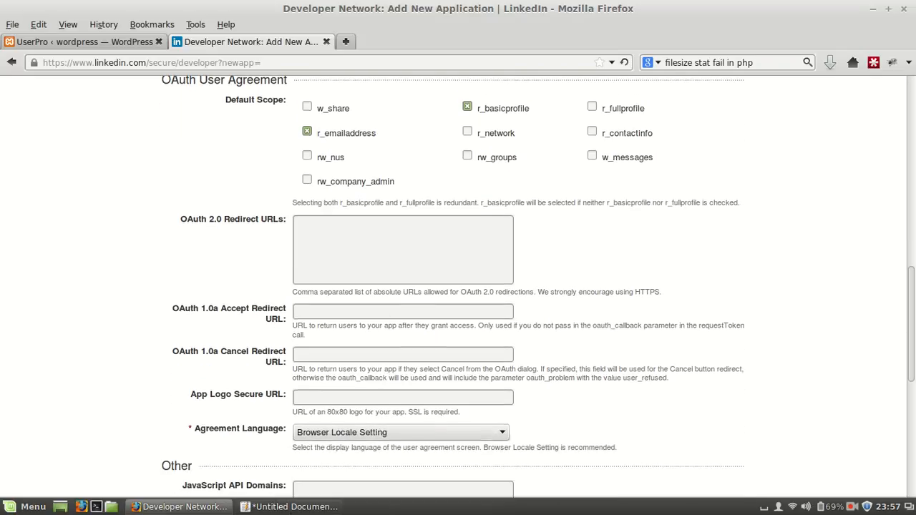
{"action": "left_click", "coordinate": [291, 507]}
{"action": "left_click_drag", "start_coordinate": [18, 84], "coordinate": [465, 102]}
{"action": "key", "text": "ctrl+c"}
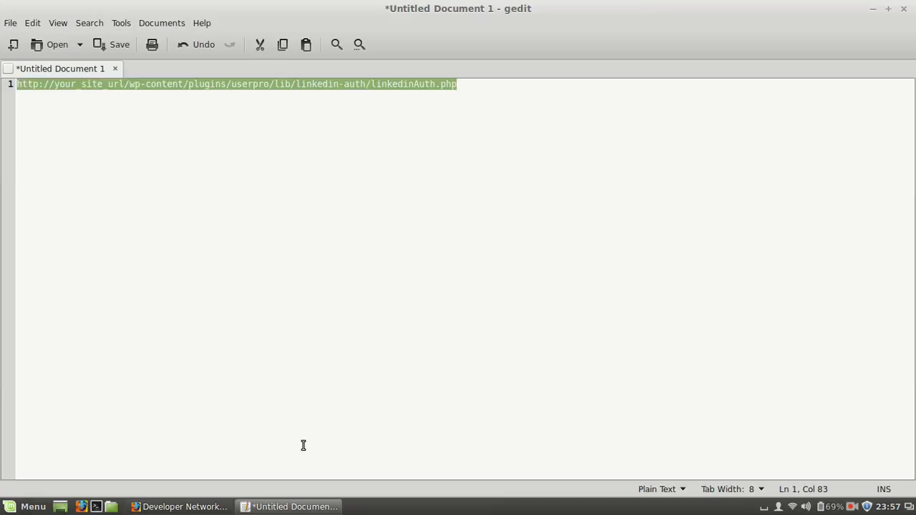
{"action": "key", "text": "alt+Tab"}
{"action": "left_click", "coordinate": [443, 269]}
{"action": "key", "text": "ctrl+v"}
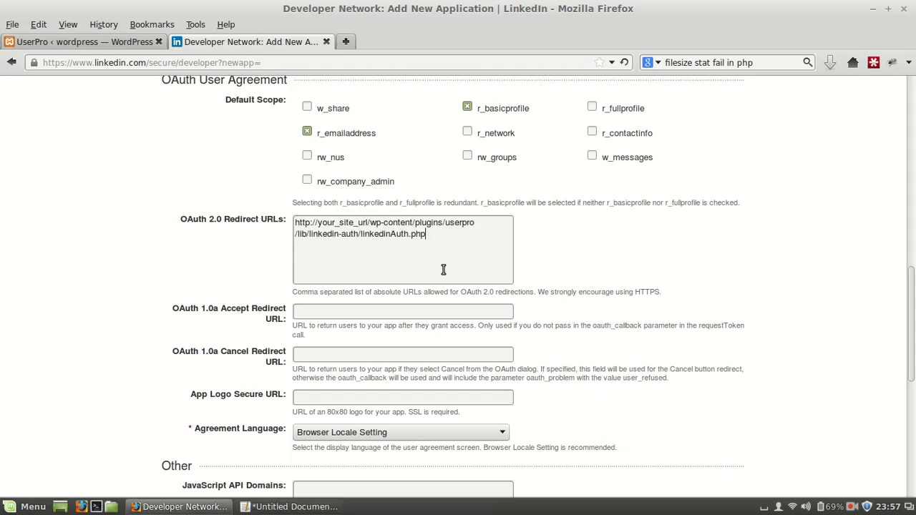
{"action": "left_click_drag", "start_coordinate": [317, 223], "coordinate": [368, 222]}
{"action": "left_click", "coordinate": [63, 42]}
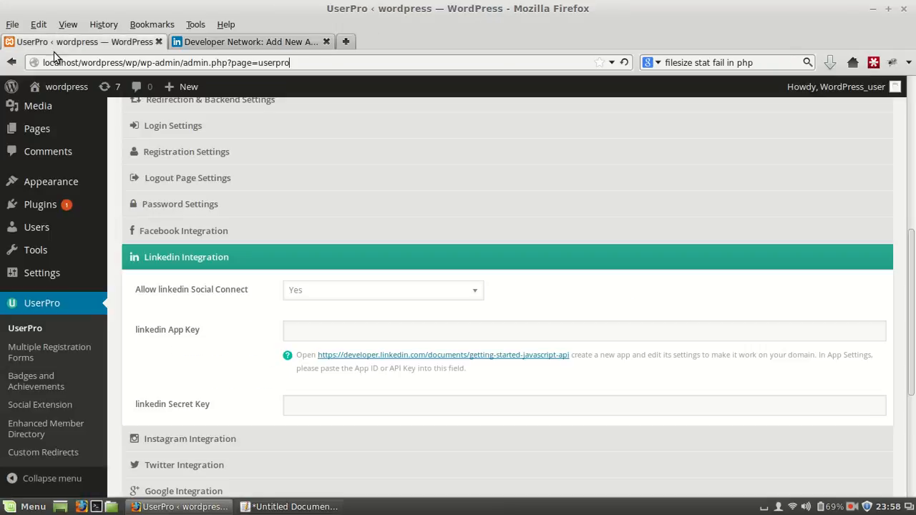
{"action": "left_click_drag", "start_coordinate": [44, 62], "coordinate": [137, 60]}
{"action": "key", "text": "ctrl+c"}
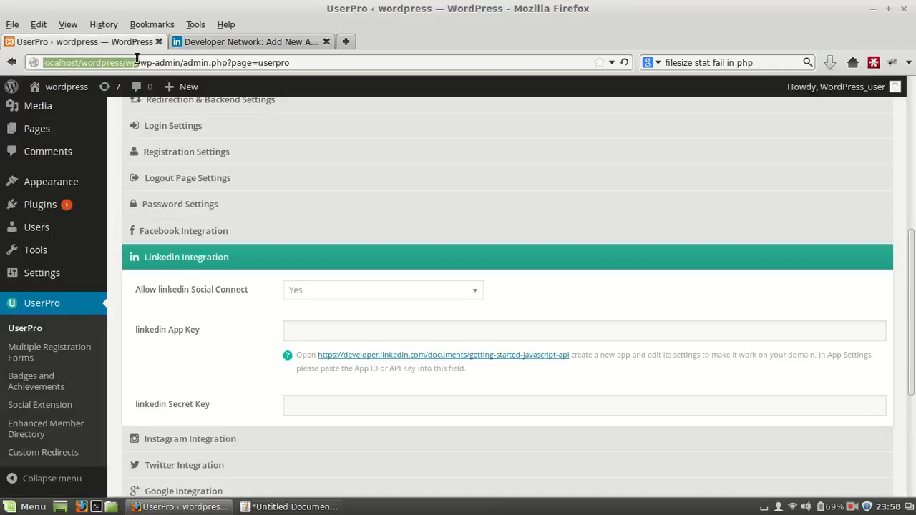
{"action": "left_click", "coordinate": [237, 42]}
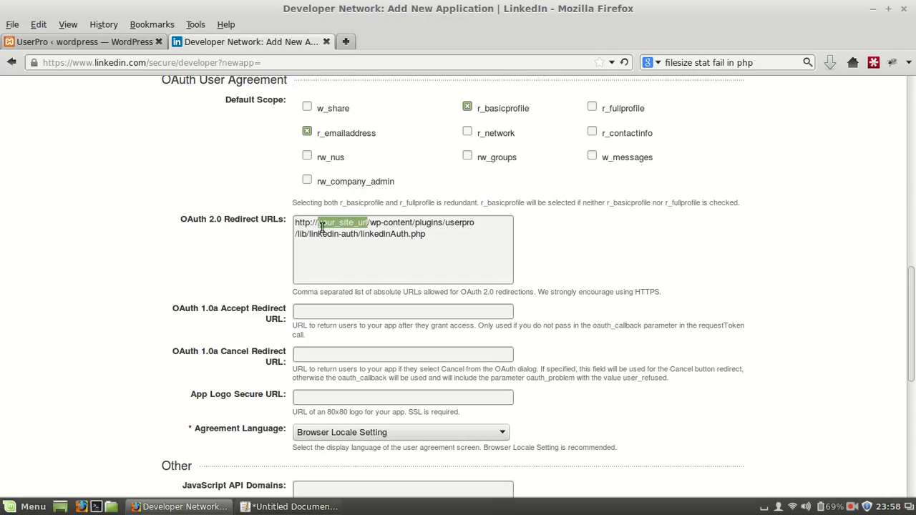
{"action": "key", "text": "ctrl+v"}
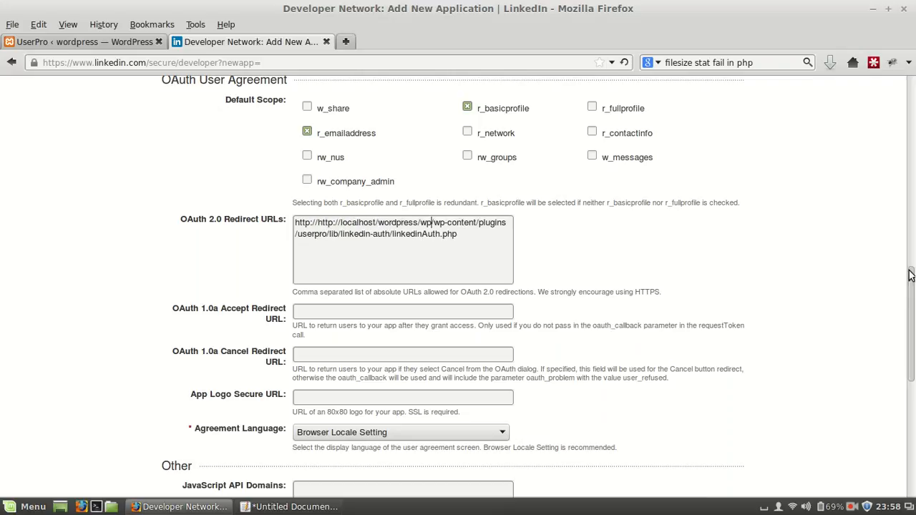
{"action": "left_click_drag", "start_coordinate": [911, 275], "coordinate": [912, 306]}
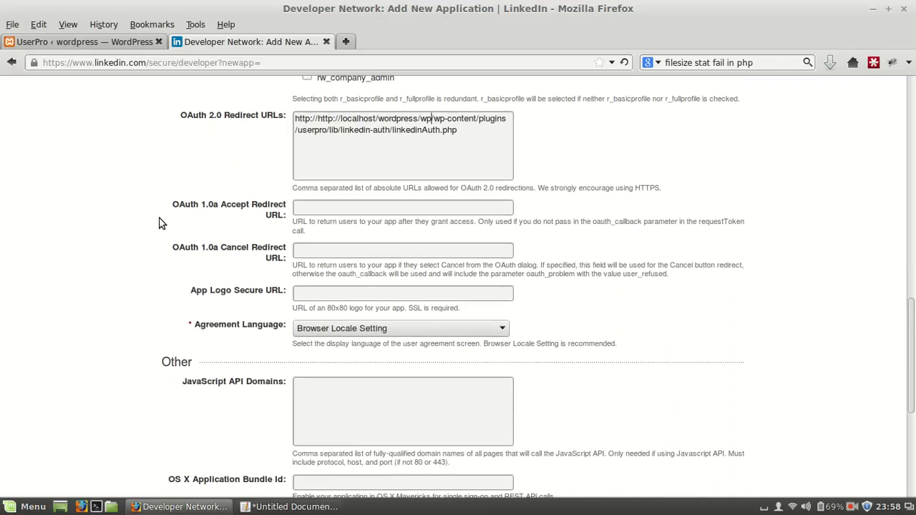
{"action": "left_click_drag", "start_coordinate": [168, 207], "coordinate": [278, 211]}
{"action": "left_click", "coordinate": [283, 217]}
{"action": "left_click_drag", "start_coordinate": [170, 250], "coordinate": [280, 260]}
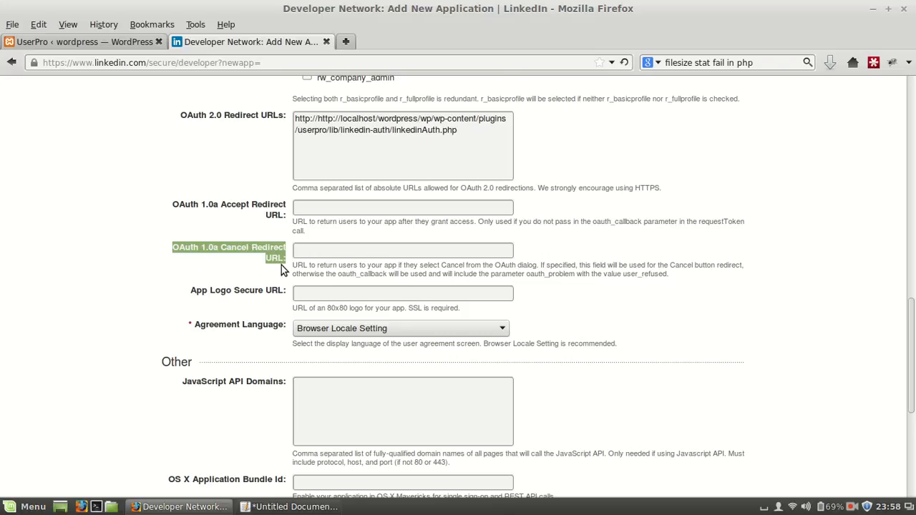
Review the remaining application fields: OAuth 1.0a redirects, Agreement Language, JavaScript API Domains, OS X Application Bundle Id, and Android Package Names and Hashes
{"action": "left_click", "coordinate": [281, 265]}
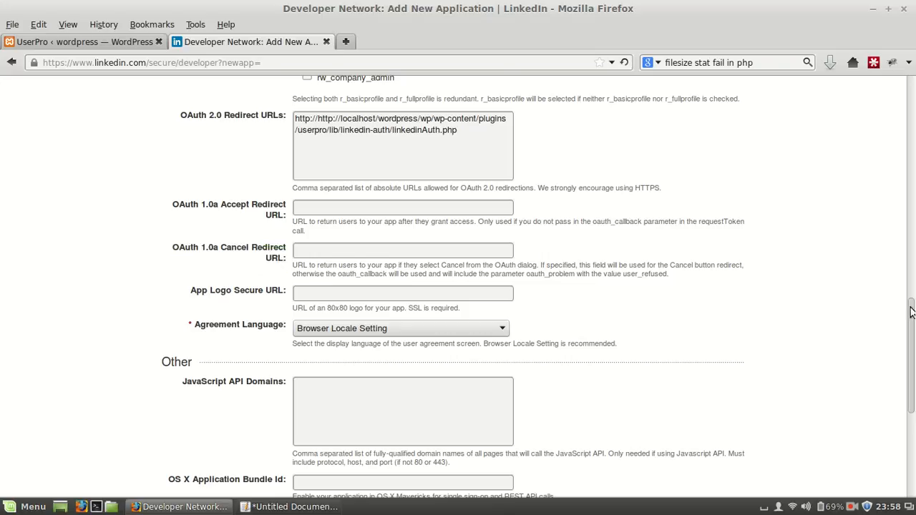
{"action": "scroll", "coordinate": [910, 322], "scroll_direction": "down", "scroll_amount": 1}
{"action": "scroll", "coordinate": [911, 322], "scroll_direction": "down", "scroll_amount": 2}
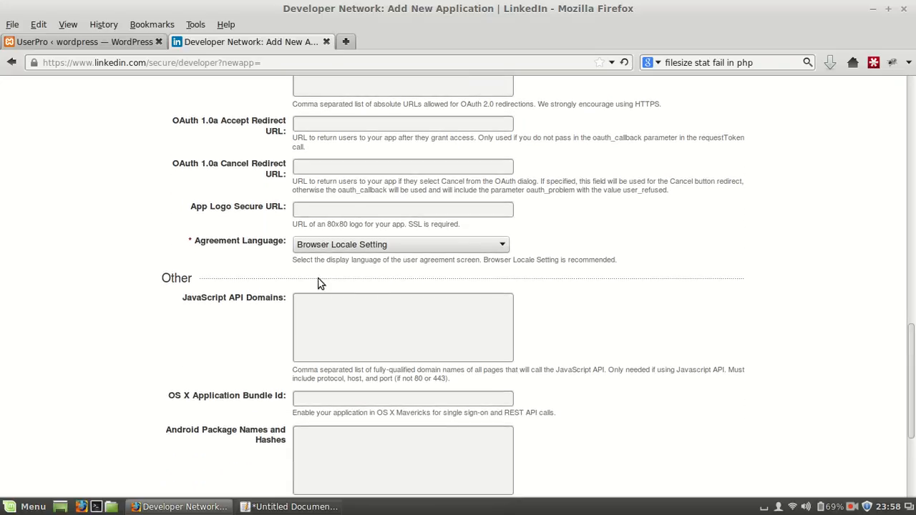
{"action": "left_click", "coordinate": [368, 247]}
{"action": "left_click", "coordinate": [368, 246]}
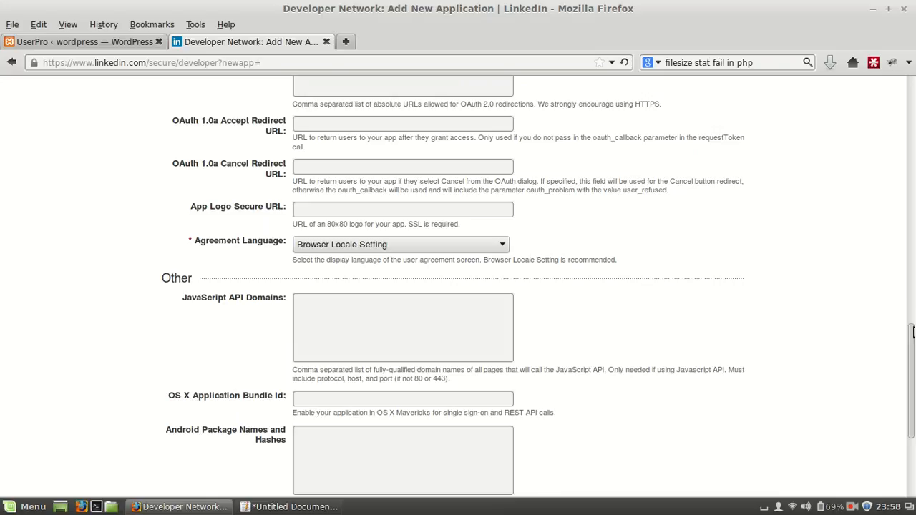
{"action": "scroll", "coordinate": [911, 336], "scroll_direction": "down", "scroll_amount": 3}
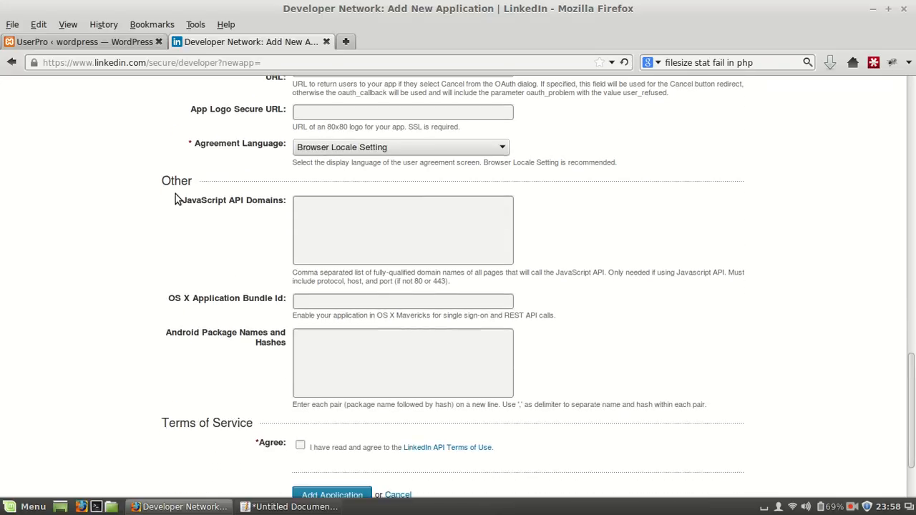
{"action": "left_click_drag", "start_coordinate": [185, 205], "coordinate": [245, 206]}
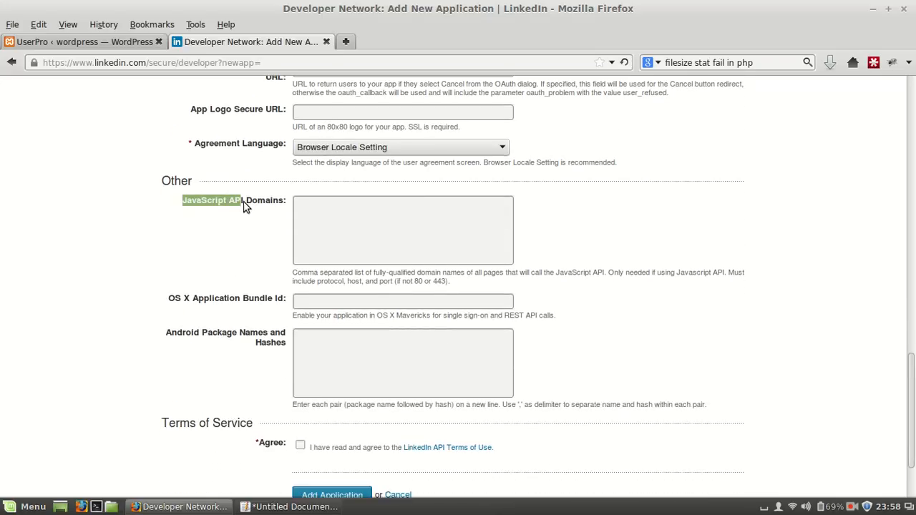
{"action": "left_click", "coordinate": [280, 206]}
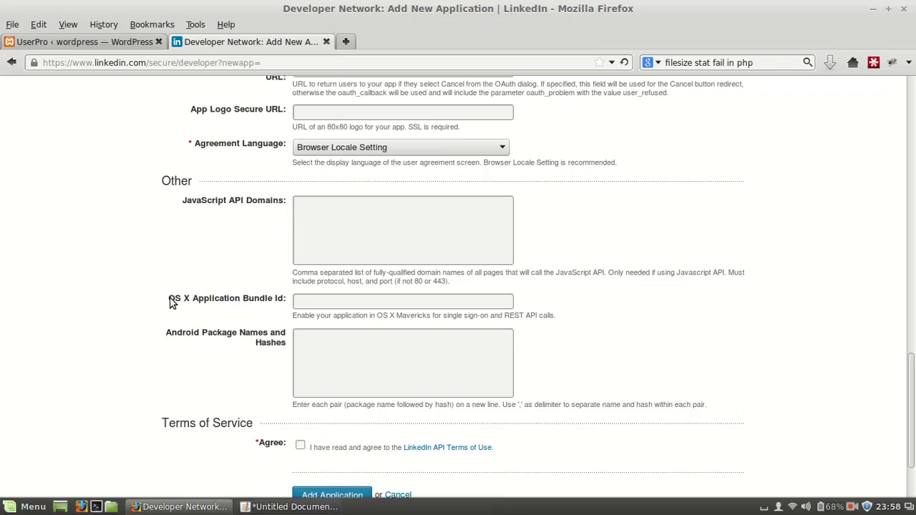
{"action": "left_click_drag", "start_coordinate": [170, 303], "coordinate": [285, 304]}
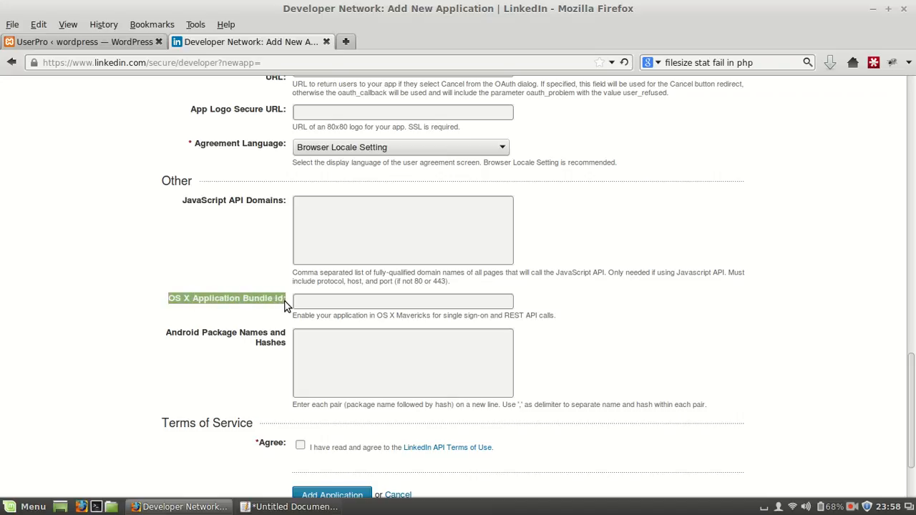
{"action": "left_click", "coordinate": [287, 304]}
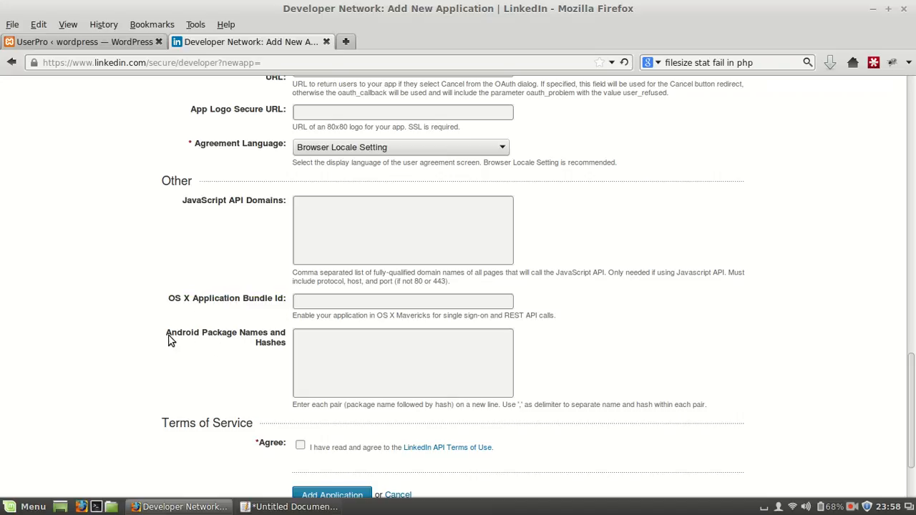
{"action": "left_click_drag", "start_coordinate": [167, 334], "coordinate": [284, 343]}
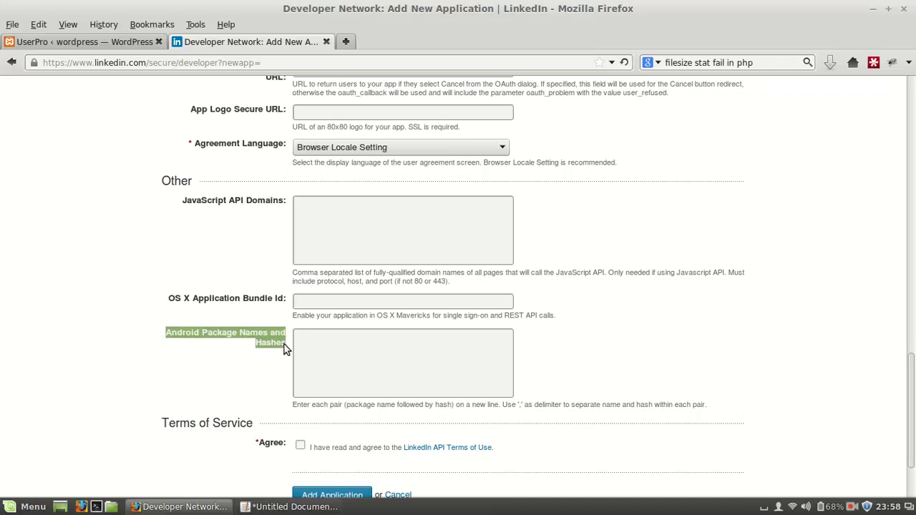
{"action": "left_click", "coordinate": [284, 346]}
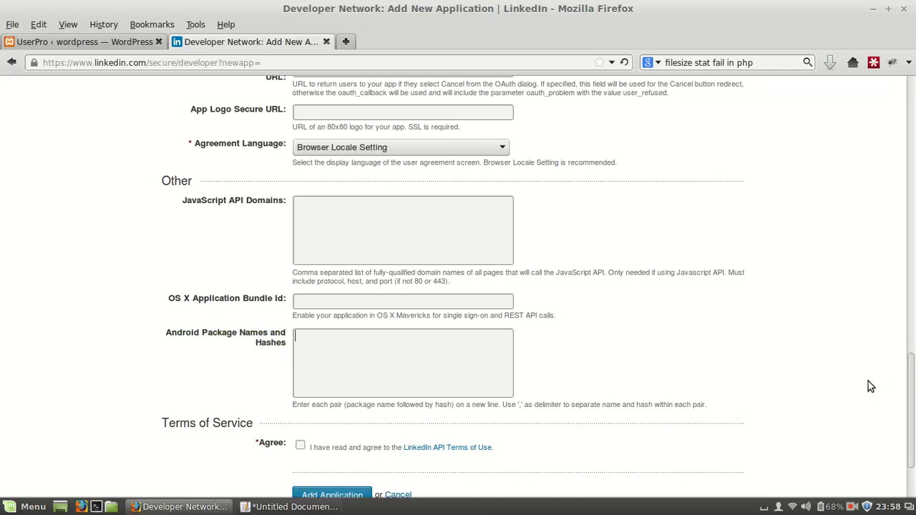
{"action": "left_click_drag", "start_coordinate": [164, 184], "coordinate": [193, 186]}
{"action": "left_click", "coordinate": [195, 184]}
Agree to the LinkedIn API Terms of Use and submit the new application
{"action": "scroll", "coordinate": [913, 363], "scroll_direction": "down", "scroll_amount": 3}
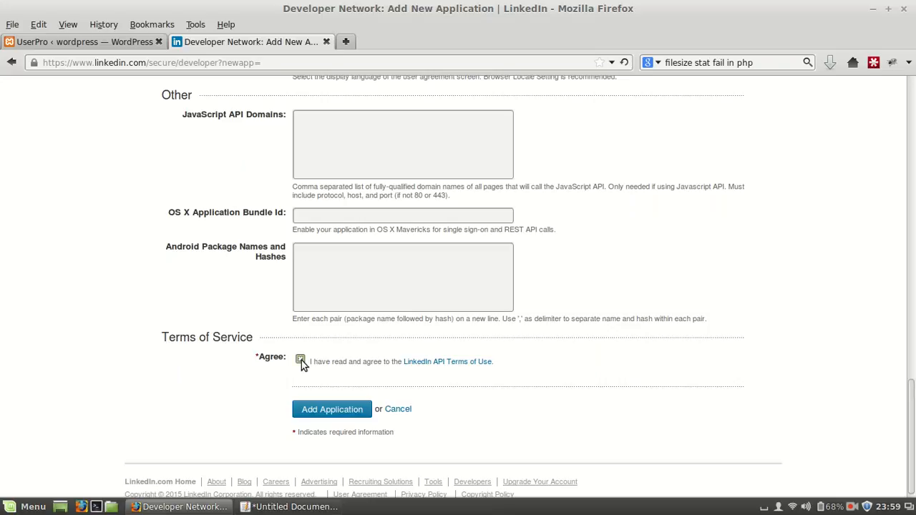
{"action": "left_click", "coordinate": [328, 415]}
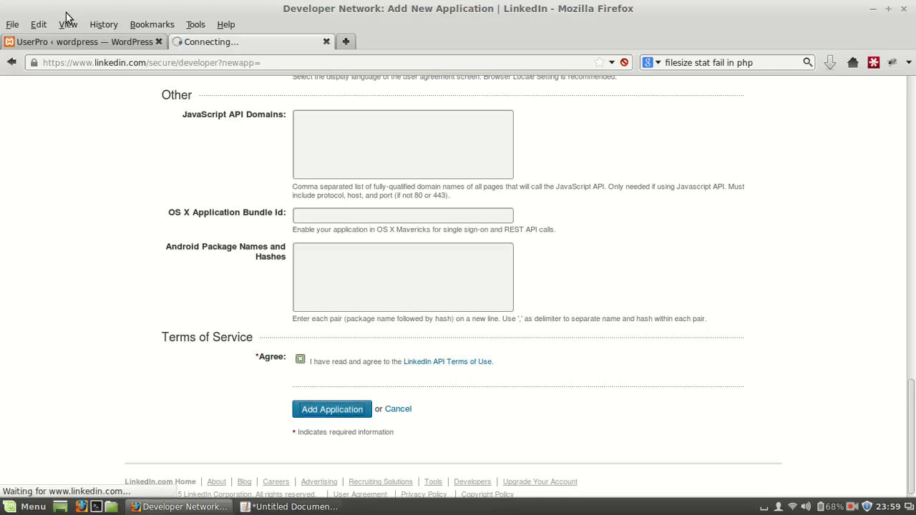
Copy the new application's API key into the linkedin App Key field of UserPro's Linkedin Integration settings in WordPress
{"action": "left_click", "coordinate": [72, 37]}
{"action": "left_click_drag", "start_coordinate": [168, 332], "coordinate": [202, 334]}
{"action": "left_click", "coordinate": [203, 333]}
{"action": "left_click", "coordinate": [250, 45]}
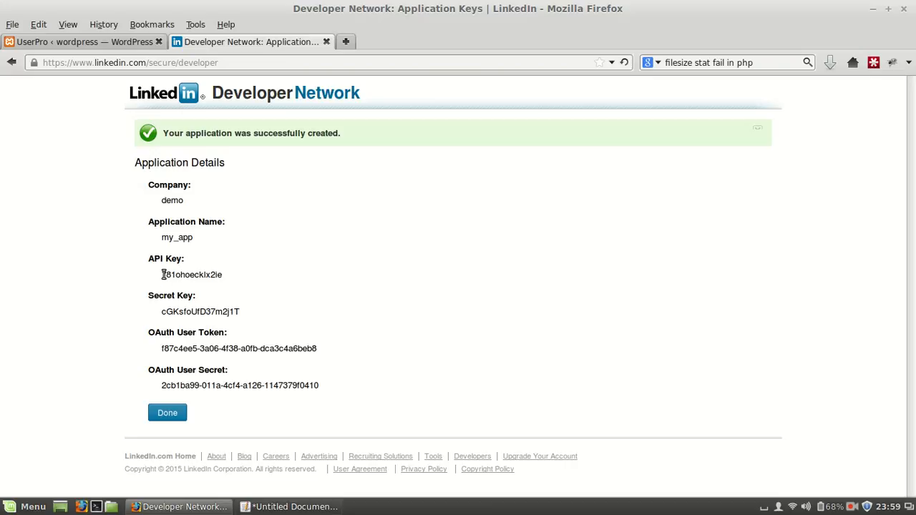
{"action": "left_click_drag", "start_coordinate": [163, 275], "coordinate": [225, 281]}
{"action": "key", "text": "ctrl+c"}
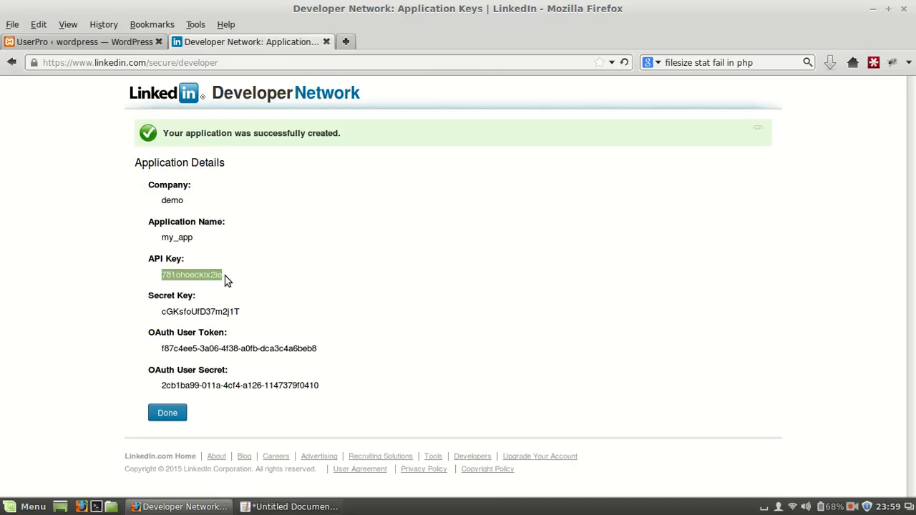
{"action": "left_click", "coordinate": [75, 44]}
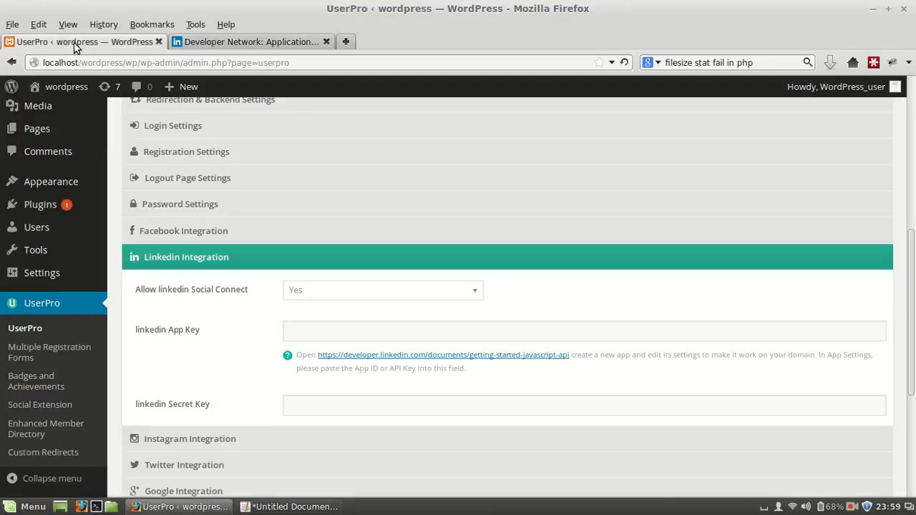
{"action": "left_click", "coordinate": [318, 331]}
{"action": "key", "text": "ctrl+v"}
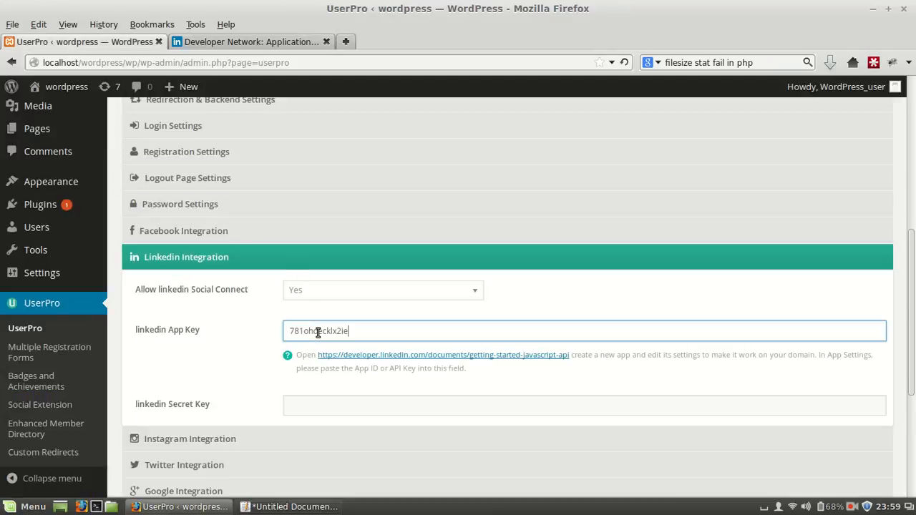
Copy the LinkedIn application's secret key into UserPro's linkedin Secret Key field and save the settings
{"action": "left_click", "coordinate": [275, 45]}
{"action": "left_click_drag", "start_coordinate": [162, 312], "coordinate": [244, 312]}
{"action": "key", "text": "ctrl+c"}
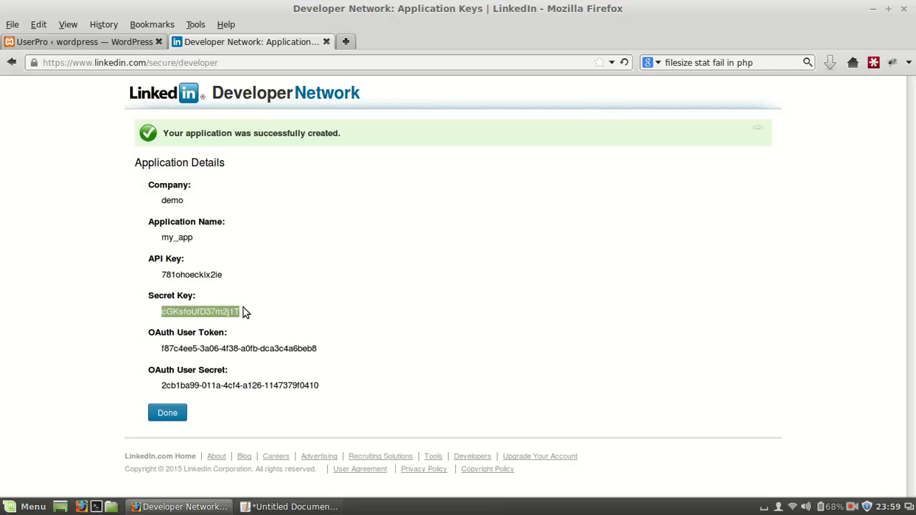
{"action": "left_click", "coordinate": [91, 41]}
{"action": "left_click", "coordinate": [337, 409]}
{"action": "key", "text": "ctrl+v"}
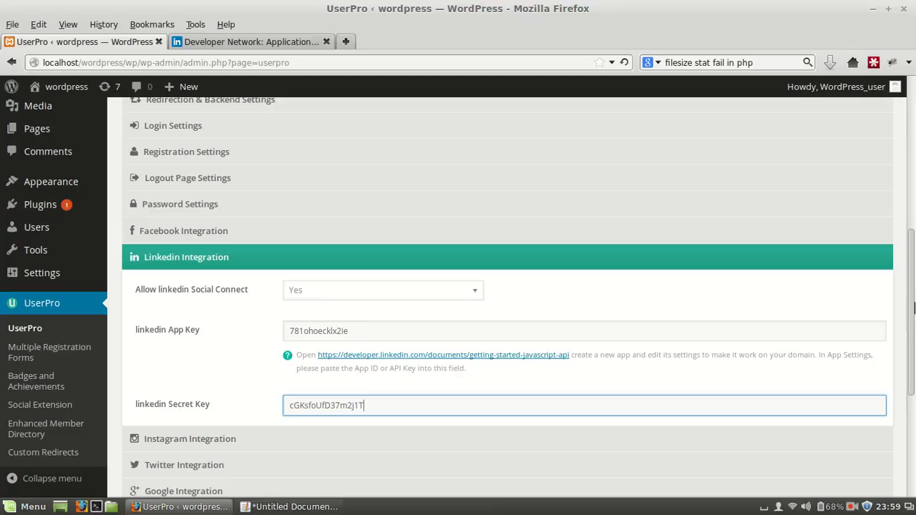
{"action": "scroll", "coordinate": [914, 308], "scroll_direction": "down", "scroll_amount": 5}
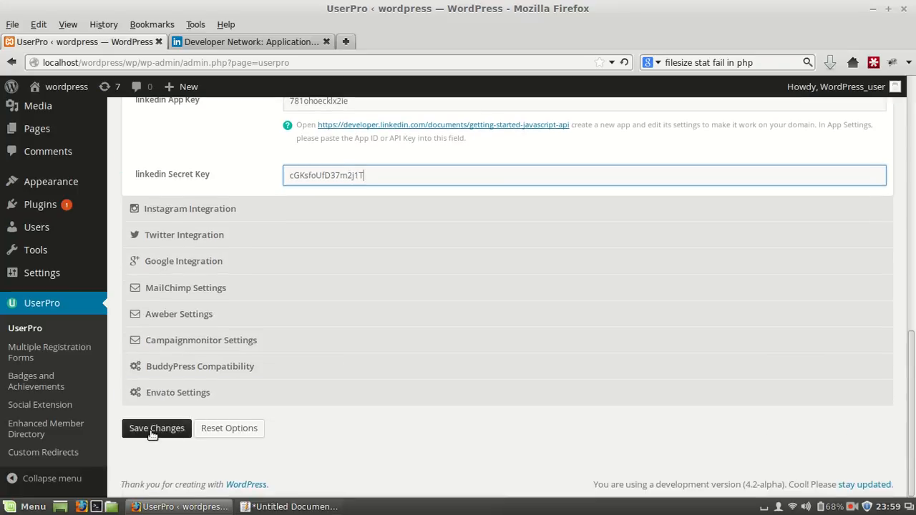
{"action": "left_click", "coordinate": [152, 429]}
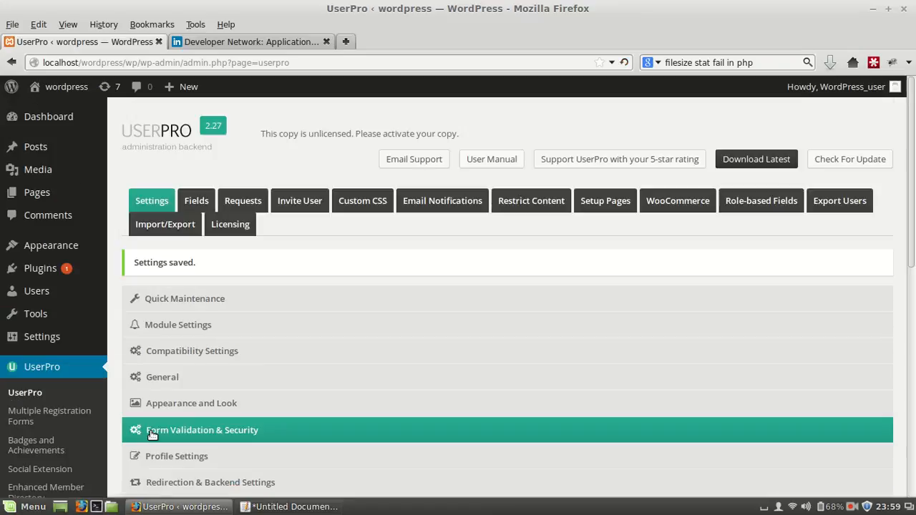
Load the WordPress site at localhost/wordpress/wp/ in a new private browsing window
{"action": "key", "text": "ctrl+shift+p"}
{"action": "type", "text": "lo"}
{"action": "key", "text": "Right"}
{"action": "type", "text": "w"}
{"action": "key", "text": "Right"}
{"action": "type", "text": "wp/"}
{"action": "key", "text": "Return"}
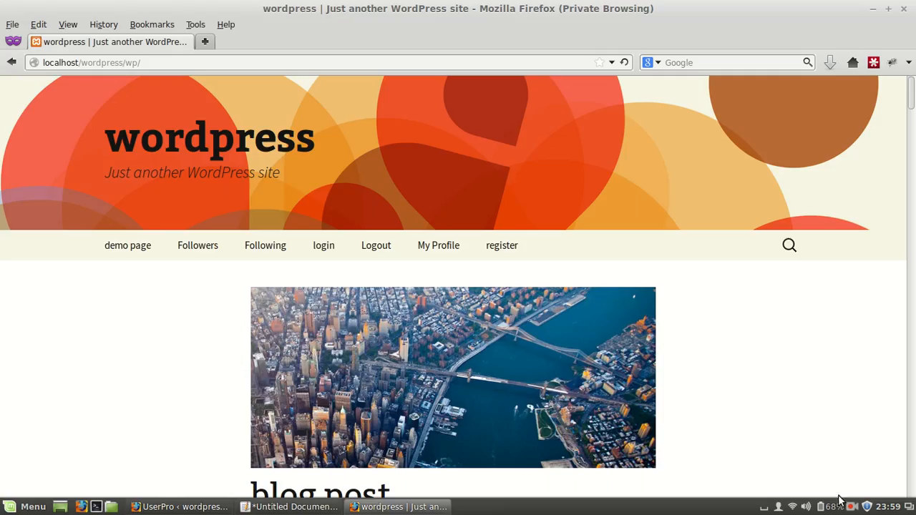
{"action": "left_click", "coordinate": [852, 507]}
{"action": "left_click", "coordinate": [827, 453]}
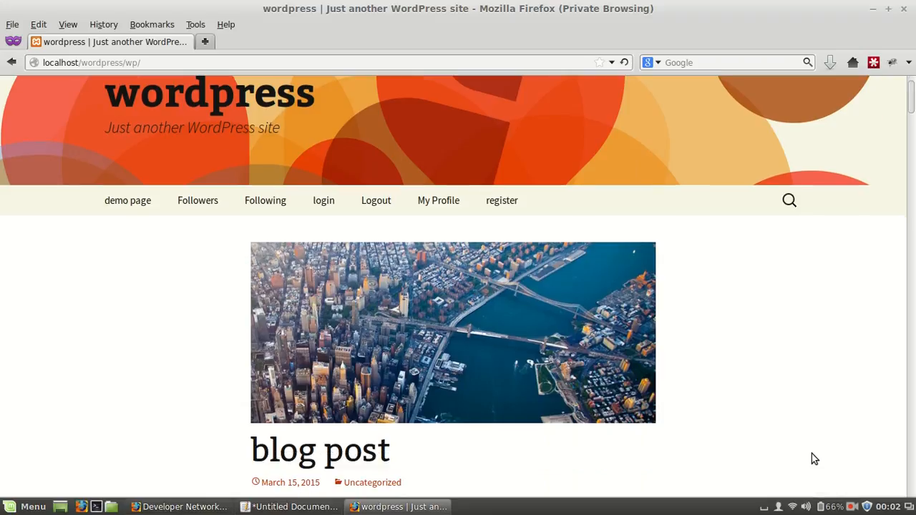
Open the site's register page and start the LinkedIn login from the registration form
{"action": "left_click", "coordinate": [501, 202]}
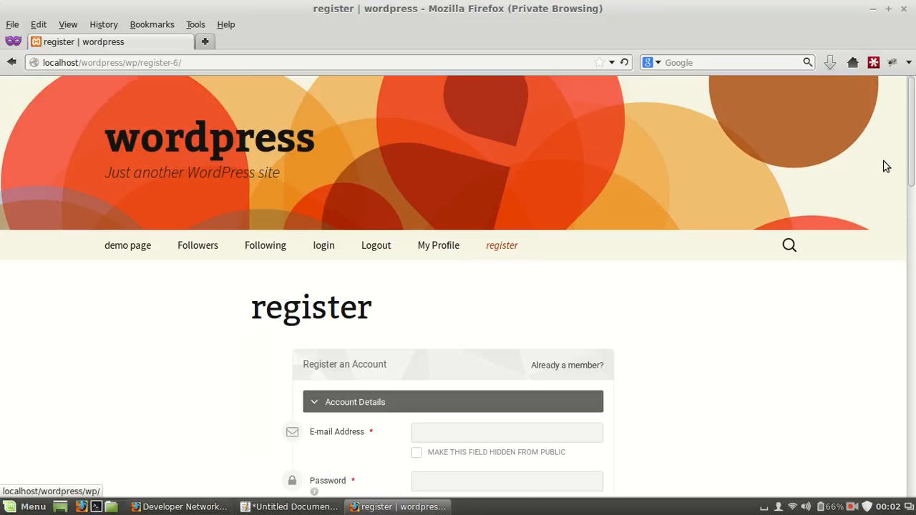
{"action": "scroll", "coordinate": [619, 268], "scroll_direction": "down", "scroll_amount": 5}
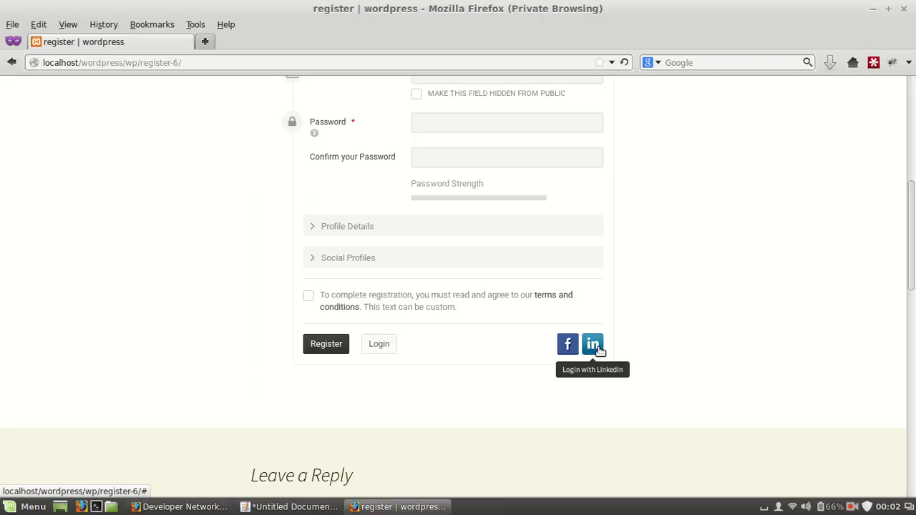
{"action": "left_click", "coordinate": [593, 346]}
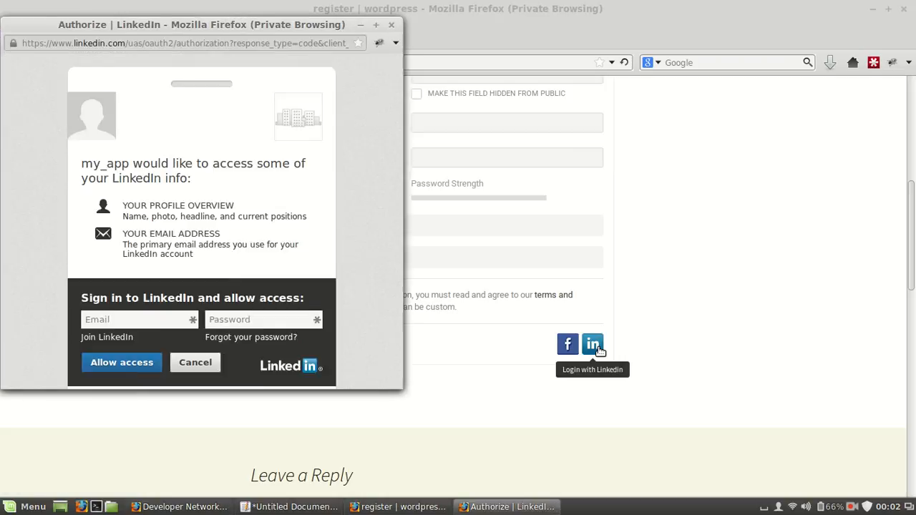
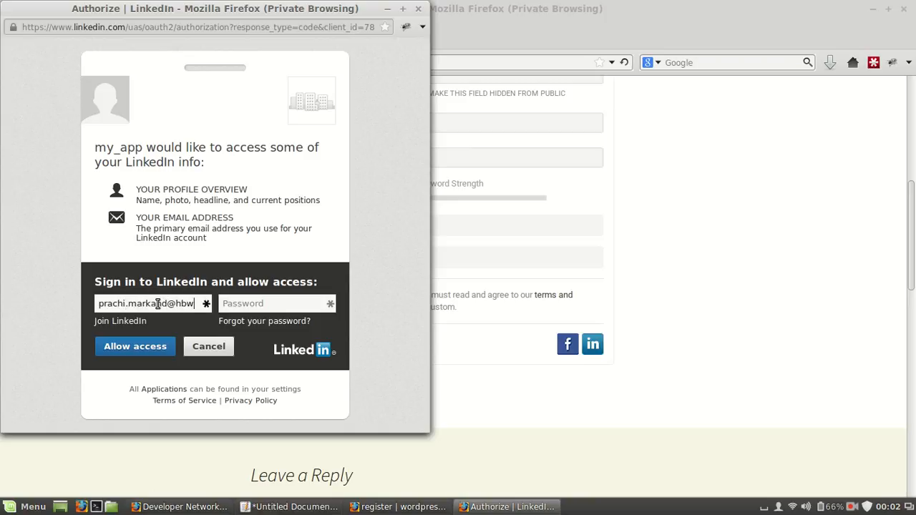
Sign in to LinkedIn with the account email and password, allow my_app access, and view the resulting WordPress profile
{"action": "left_click", "coordinate": [242, 304]}
{"action": "type", "text": "*************"}
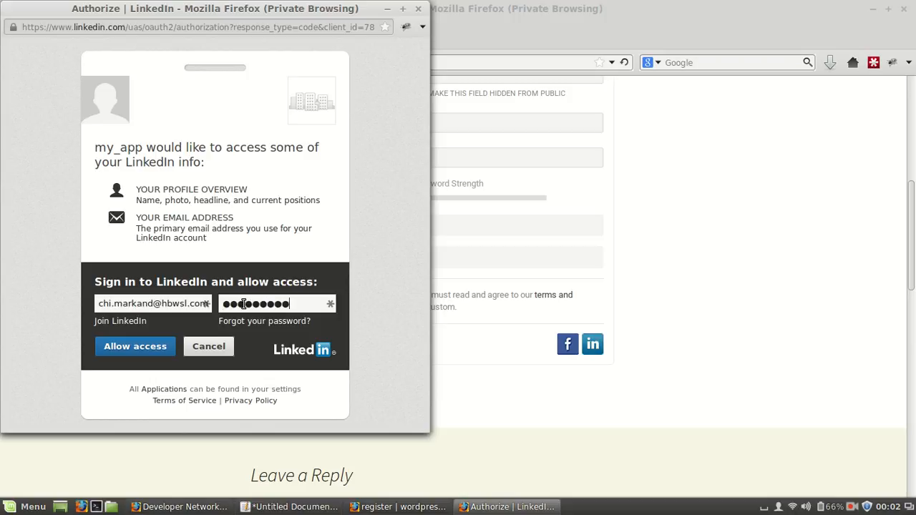
{"action": "left_click", "coordinate": [123, 349]}
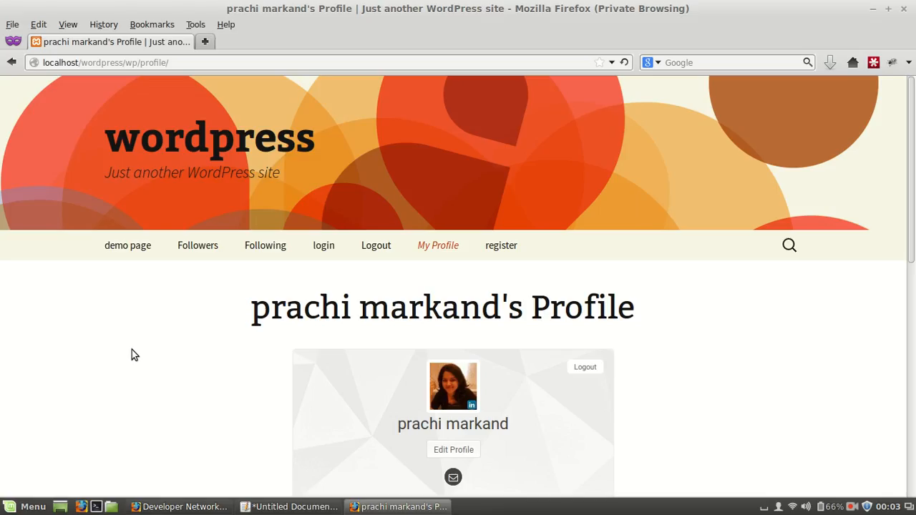
{"action": "left_click_drag", "start_coordinate": [912, 229], "coordinate": [914, 276]}
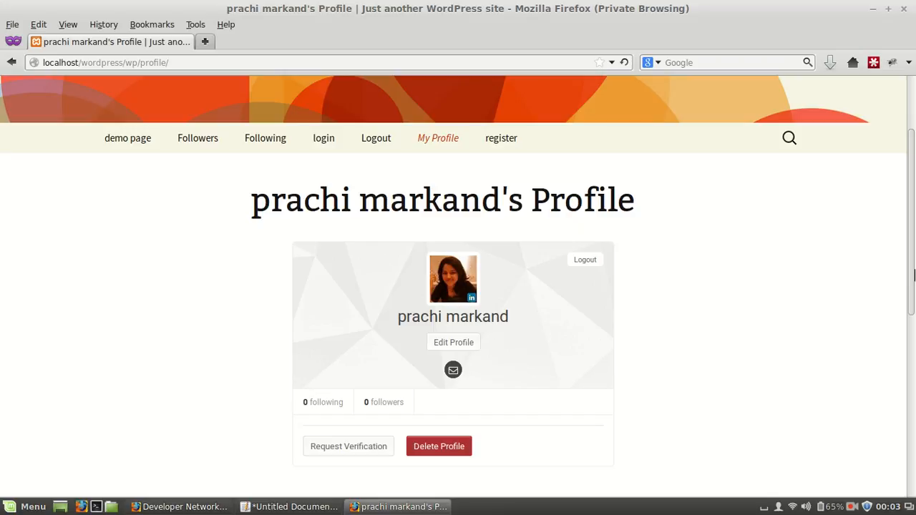
Open the my_app application's details in the LinkedIn Developer Network and examine its OAuth 2.0 redirect URL
{"action": "left_click", "coordinate": [203, 509]}
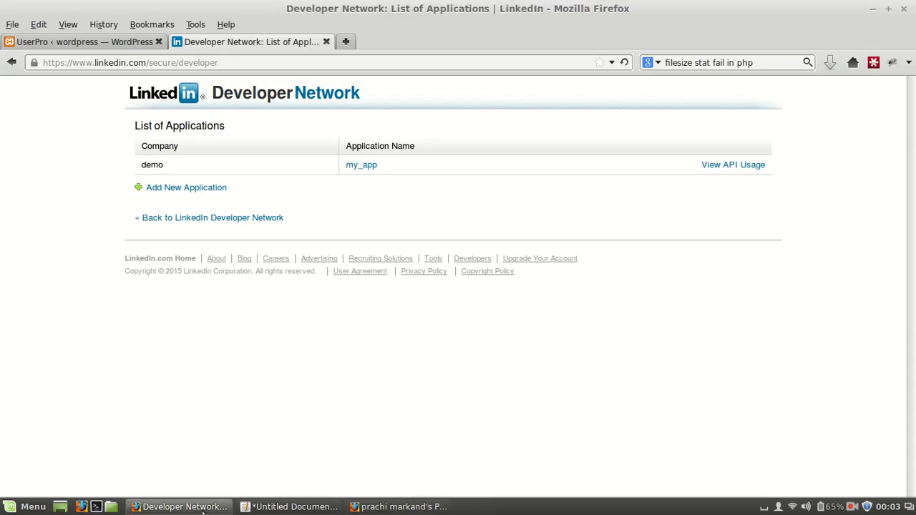
{"action": "left_click", "coordinate": [366, 168]}
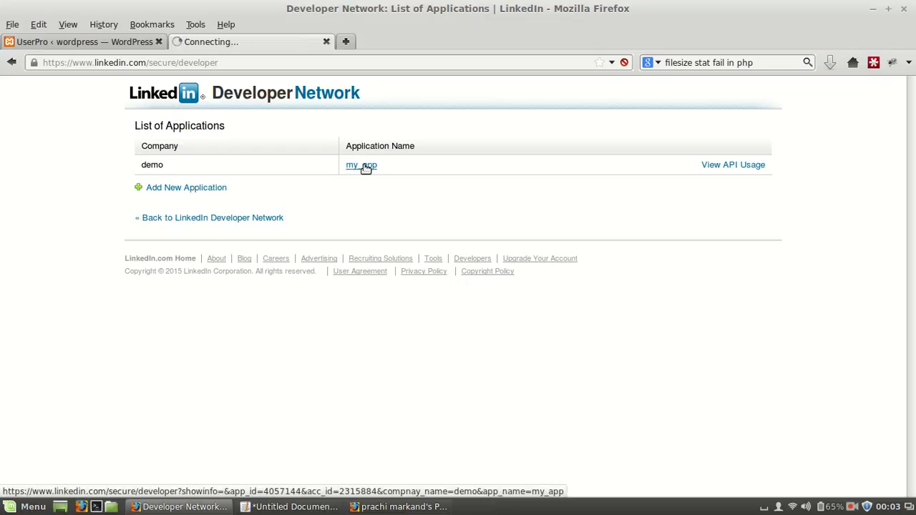
{"action": "left_click_drag", "start_coordinate": [913, 185], "coordinate": [913, 383]}
{"action": "left_click_drag", "start_coordinate": [319, 260], "coordinate": [484, 271]}
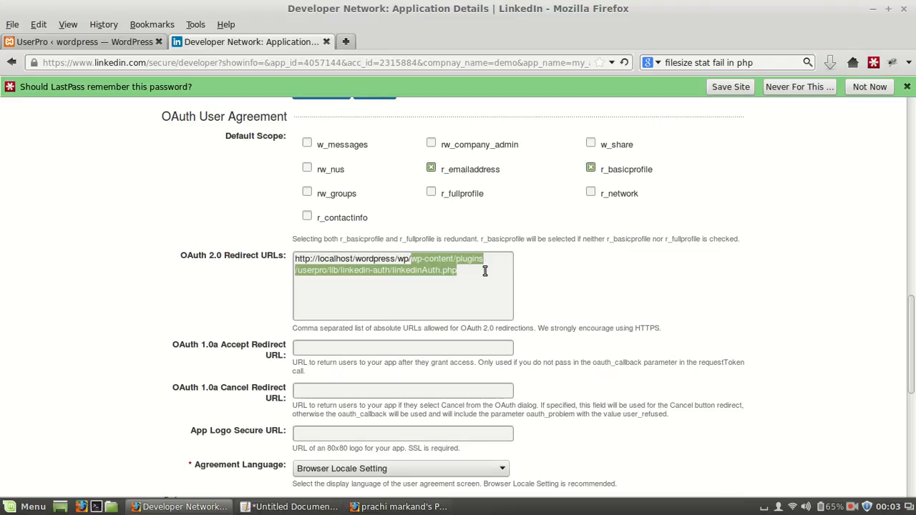
{"action": "left_click", "coordinate": [485, 272]}
{"action": "left_click_drag", "start_coordinate": [344, 274], "coordinate": [459, 270]}
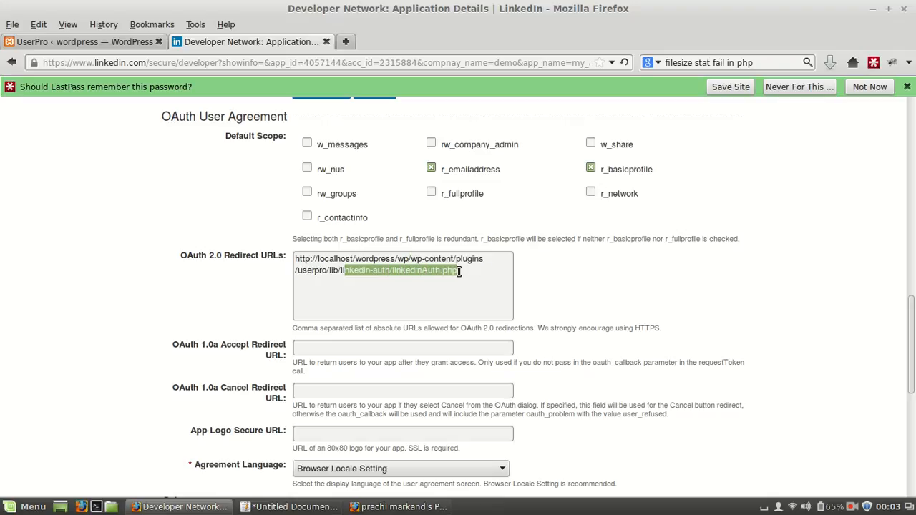
{"action": "left_click", "coordinate": [459, 272]}
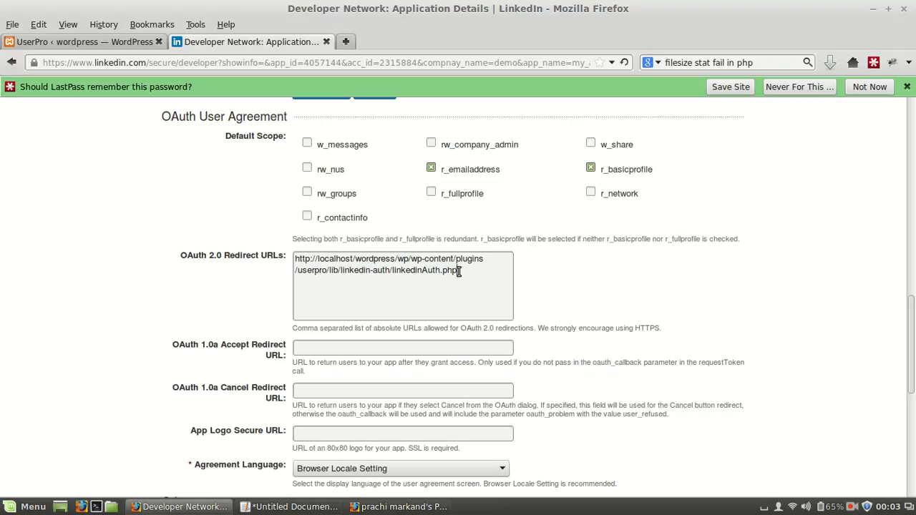
Load userproplugin.com/userpro/docs/ in a new tab and go to the Setting up Linkedin Connect section
{"action": "left_click", "coordinate": [345, 42]}
{"action": "type", "text": "us"}
{"action": "key", "text": "Right"}
{"action": "type", "text": "userpro/"}
{"action": "key", "text": "Right"}
{"action": "type", "text": "docs/"}
{"action": "key", "text": "Right"}
{"action": "key", "text": "Return"}
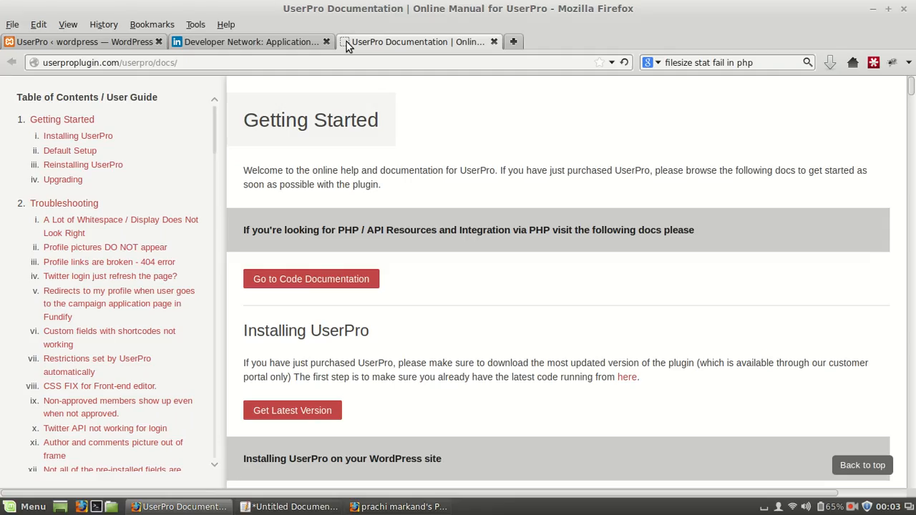
{"action": "scroll", "coordinate": [215, 136], "scroll_direction": "down", "scroll_amount": 9}
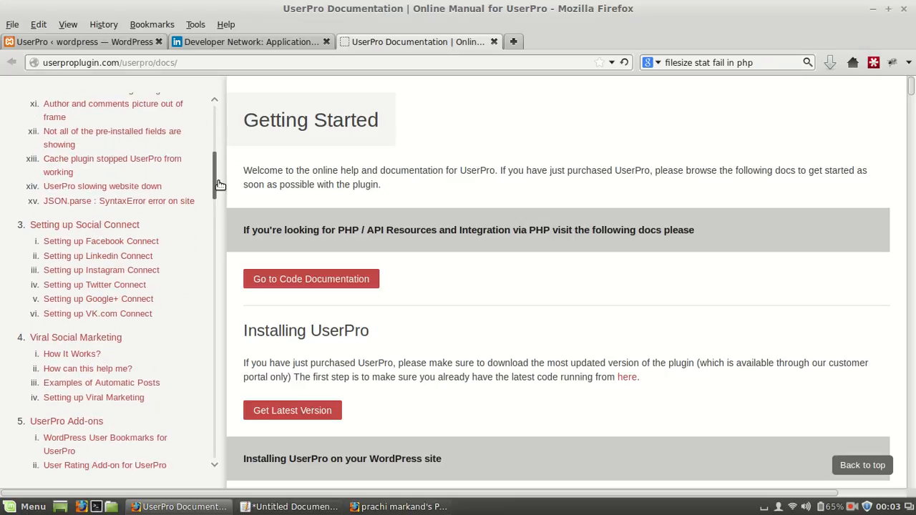
{"action": "left_click", "coordinate": [99, 236]}
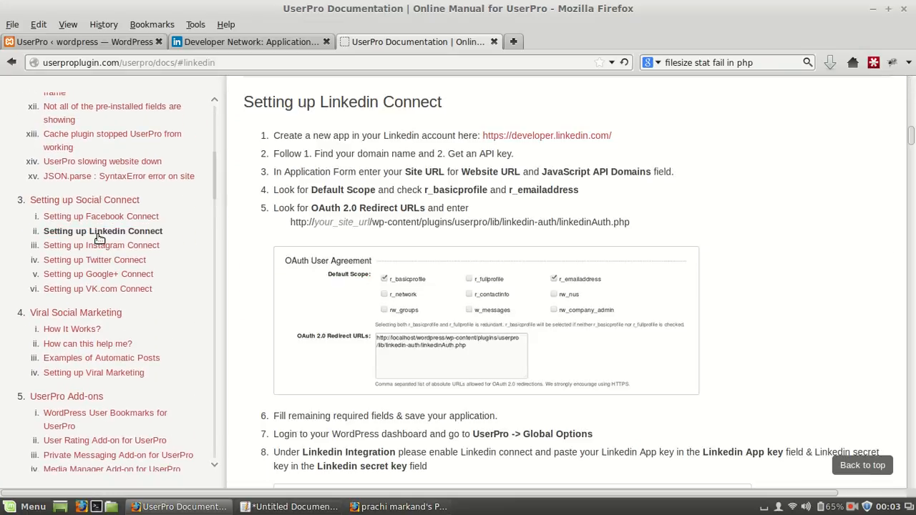